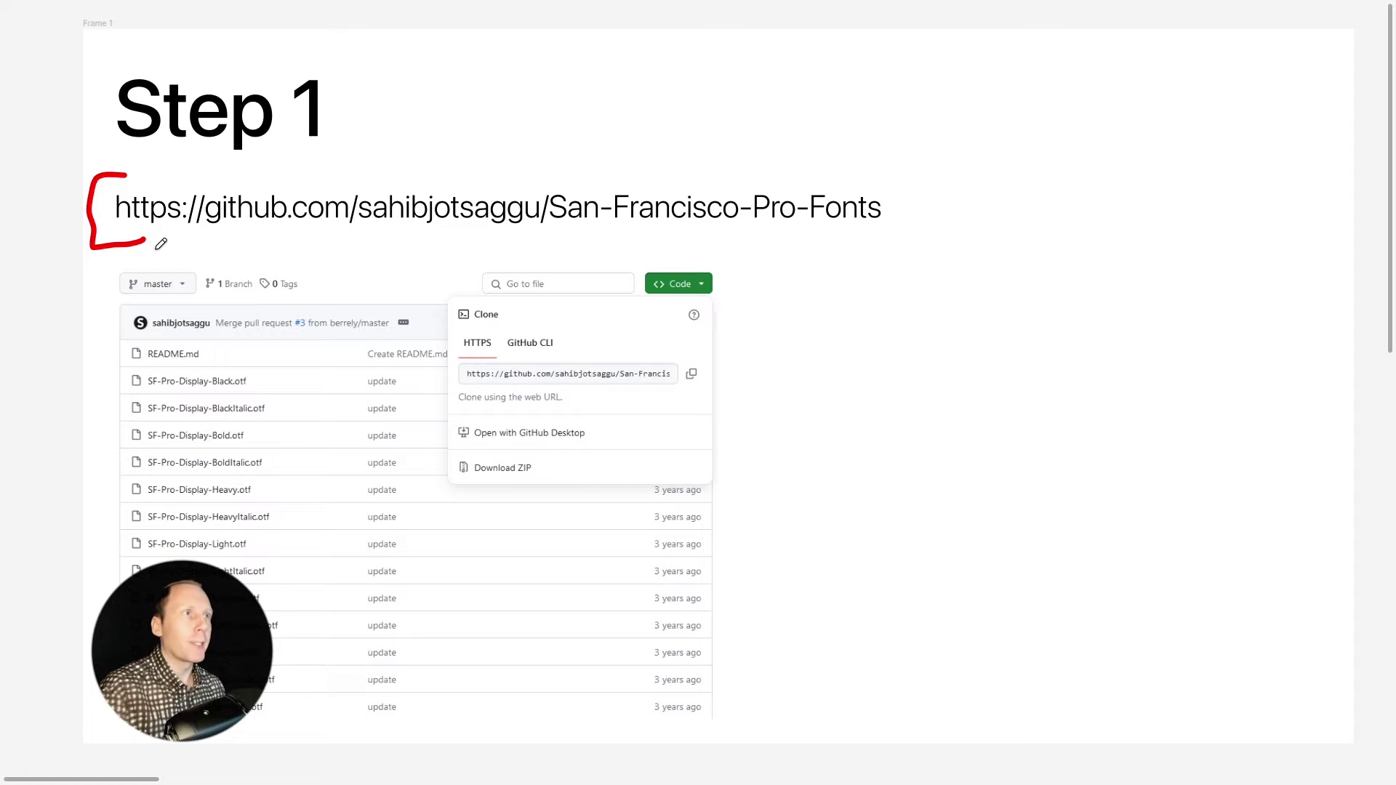
# Step: After checking the San-Francisco-Pro-Fonts repo tab, circle Code and box Download ZIP in red on Step 1
pyautogui.click(220, 17)
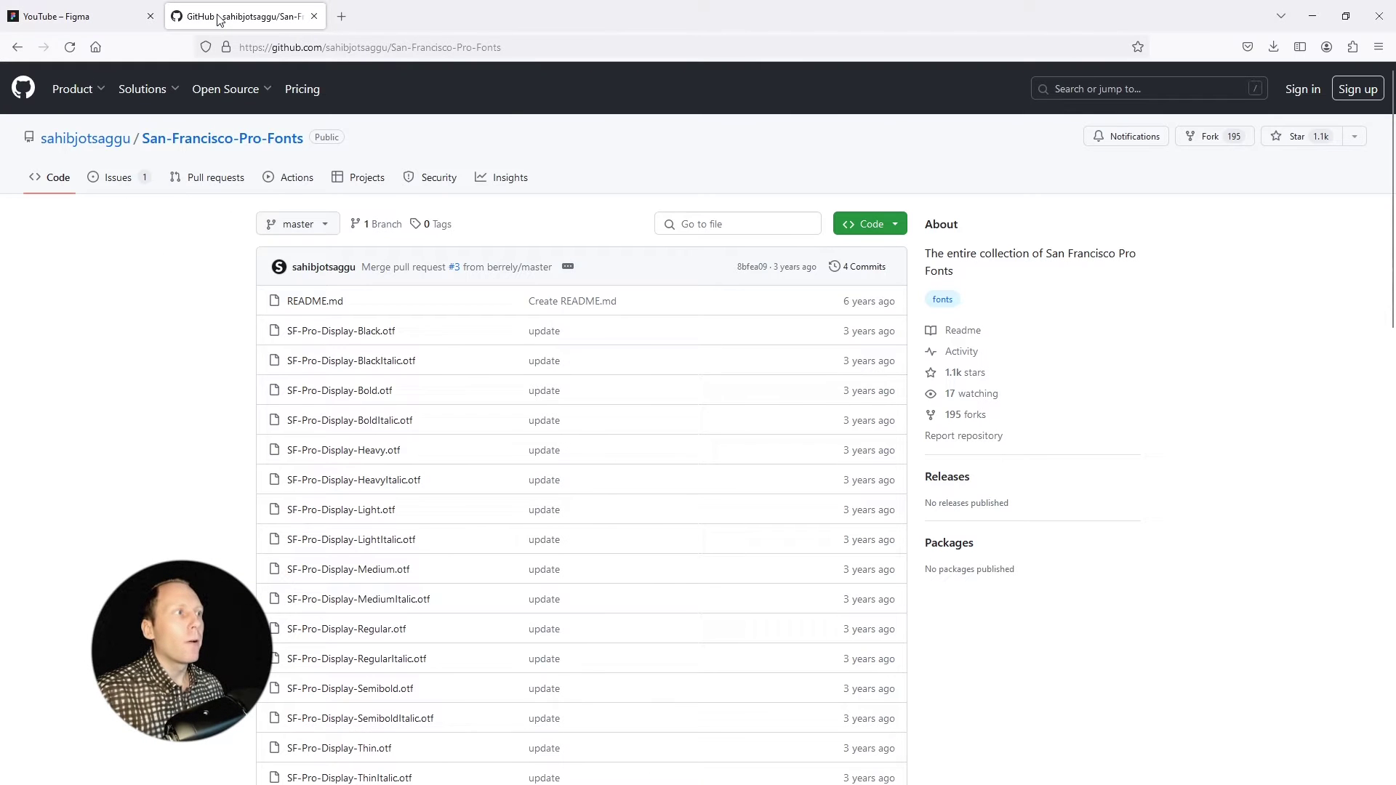
pyautogui.click(87, 19)
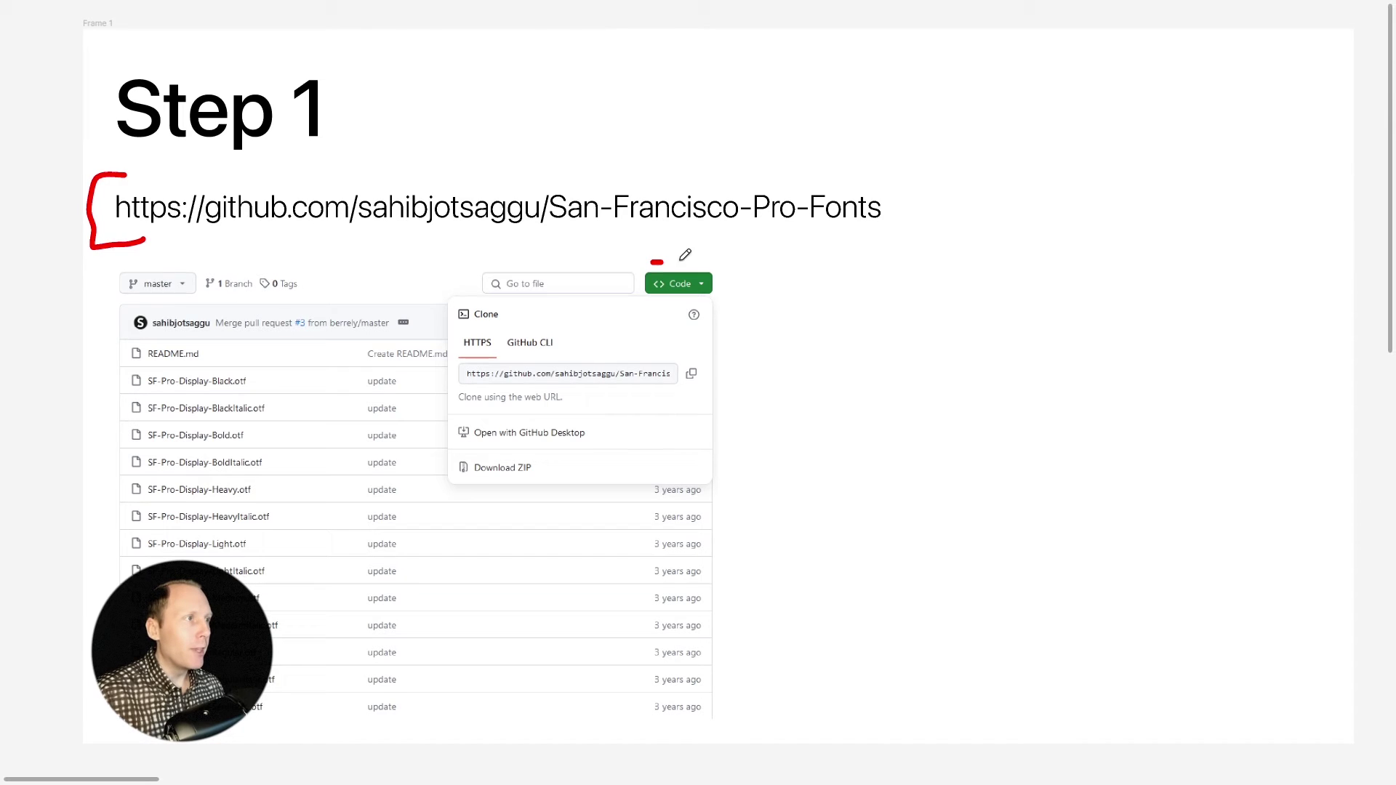
pyautogui.moveTo(652, 263)
pyautogui.mouseDown()
pyautogui.moveTo(754, 296)
pyautogui.moveTo(640, 305)
pyautogui.mouseUp()
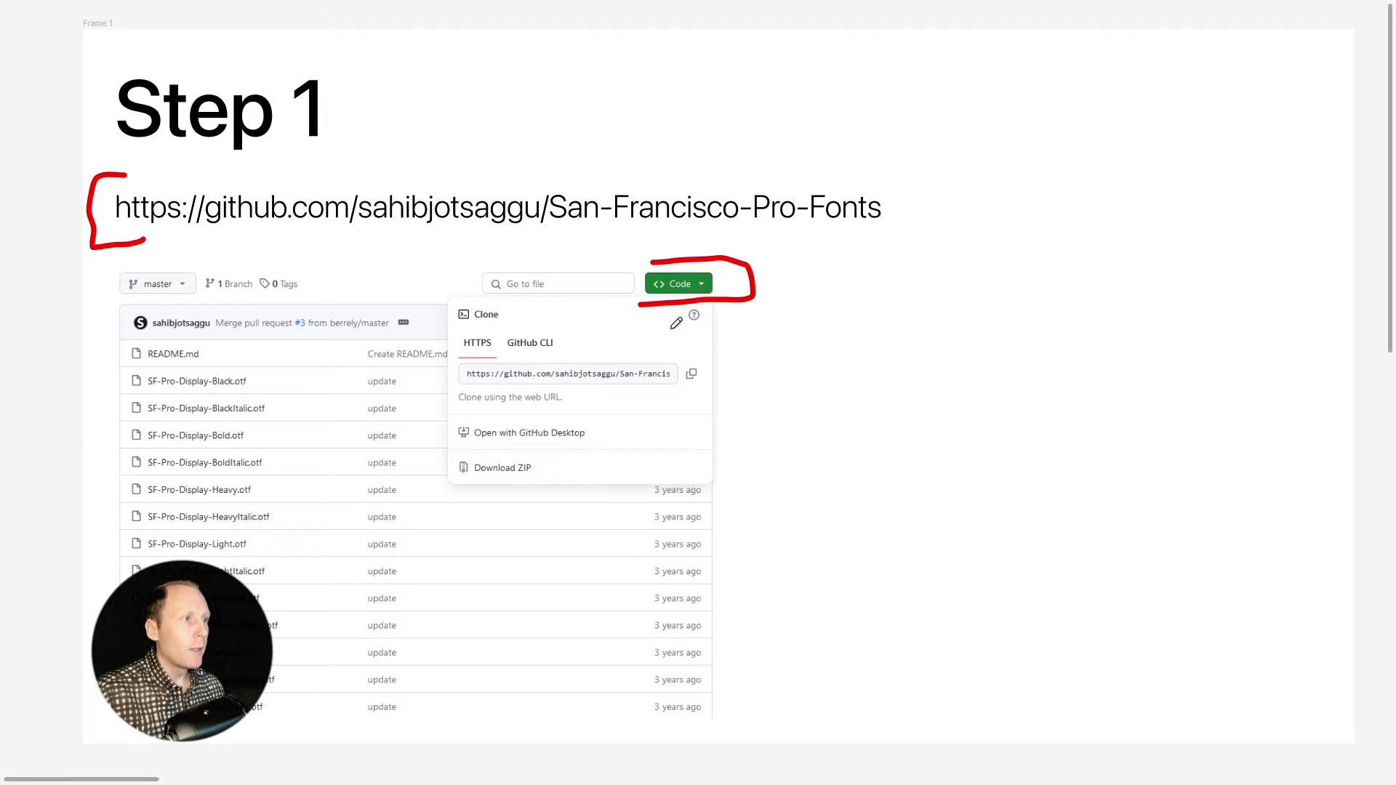
pyautogui.moveTo(451, 449)
pyautogui.mouseDown()
pyautogui.moveTo(448, 493)
pyautogui.moveTo(567, 482)
pyautogui.moveTo(569, 451)
pyautogui.moveTo(465, 455)
pyautogui.mouseUp()
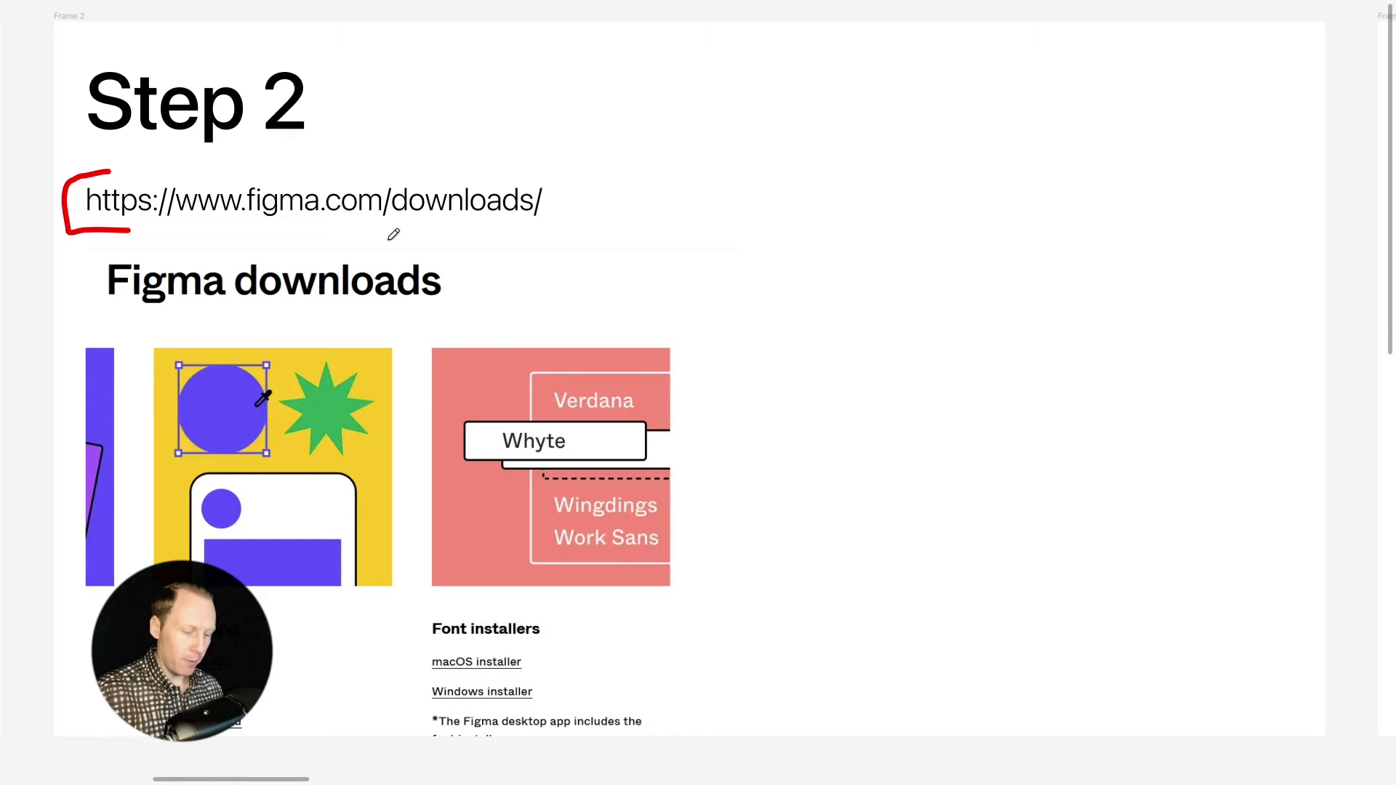
# Step: Select the downloads URL text, then circle the Windows installer link in red on Step 2
pyautogui.press('v')
pyautogui.click(419, 214)
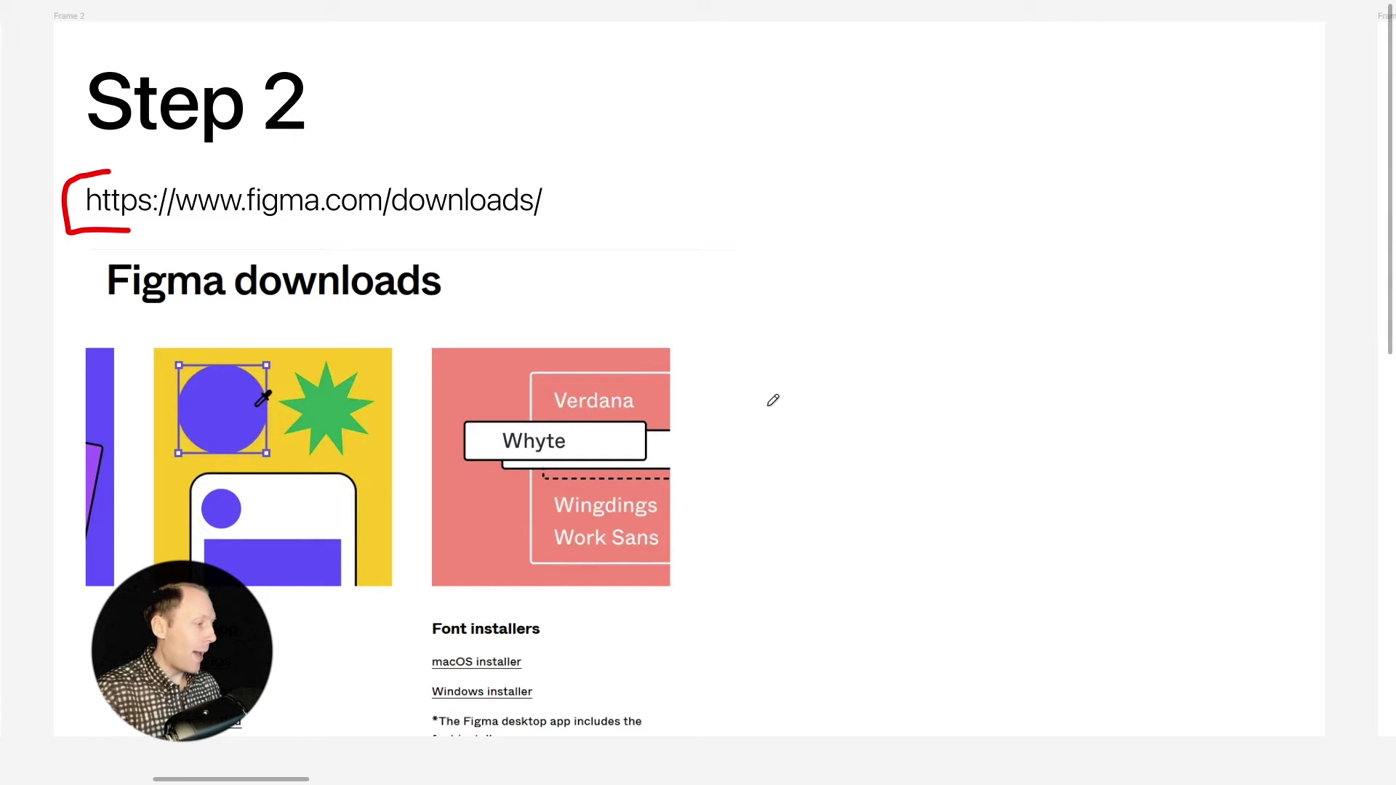
pyautogui.moveTo(415, 672)
pyautogui.mouseDown()
pyautogui.moveTo(417, 708)
pyautogui.moveTo(571, 705)
pyautogui.moveTo(581, 693)
pyautogui.moveTo(579, 675)
pyautogui.moveTo(413, 678)
pyautogui.mouseUp()
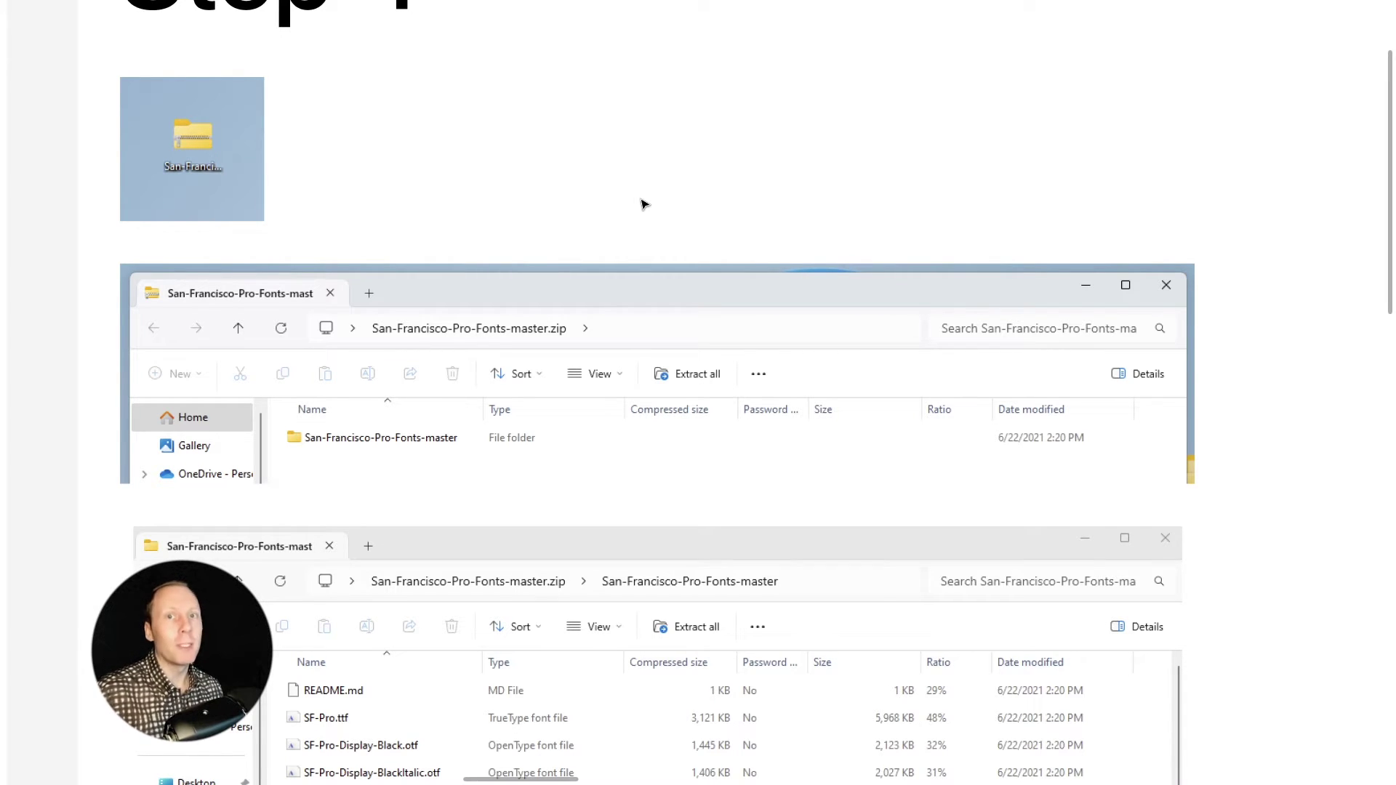
# Step: Underline the zip file path and the master folder row in red on the Step 4 screenshots
pyautogui.scroll(-1, 655, 171)
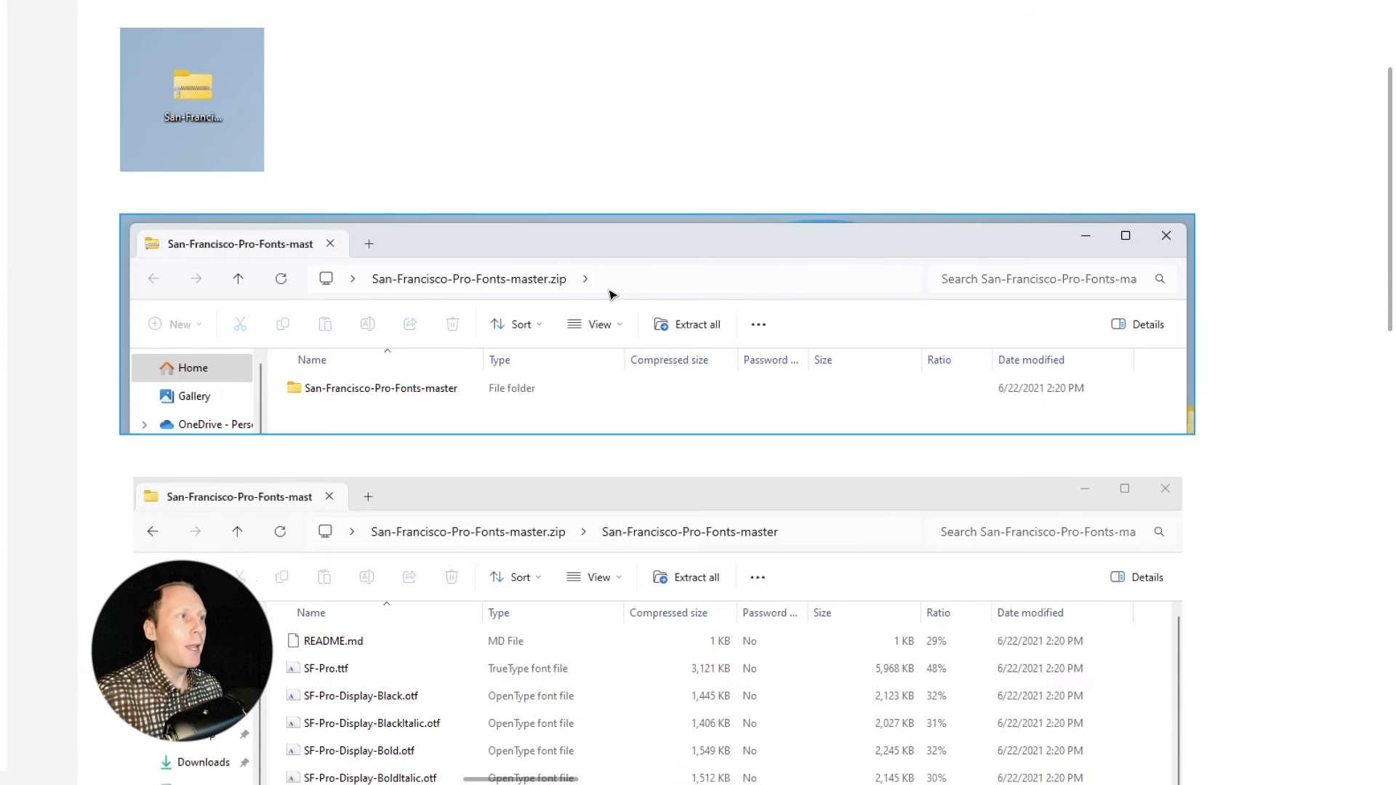
pyautogui.scroll(1, 609, 297)
pyautogui.scroll(2, 610, 296)
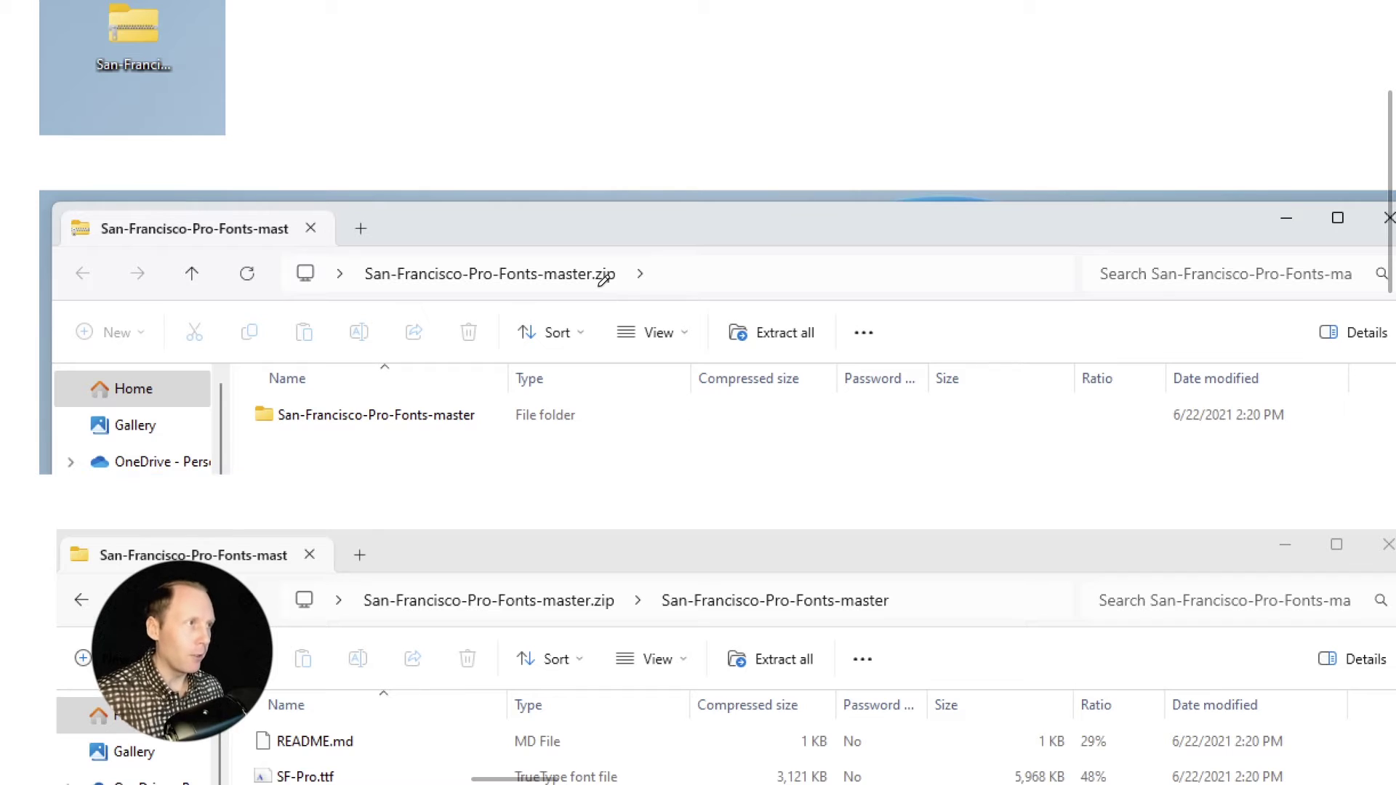
pyautogui.moveTo(361, 301); pyautogui.dragTo(646, 286)
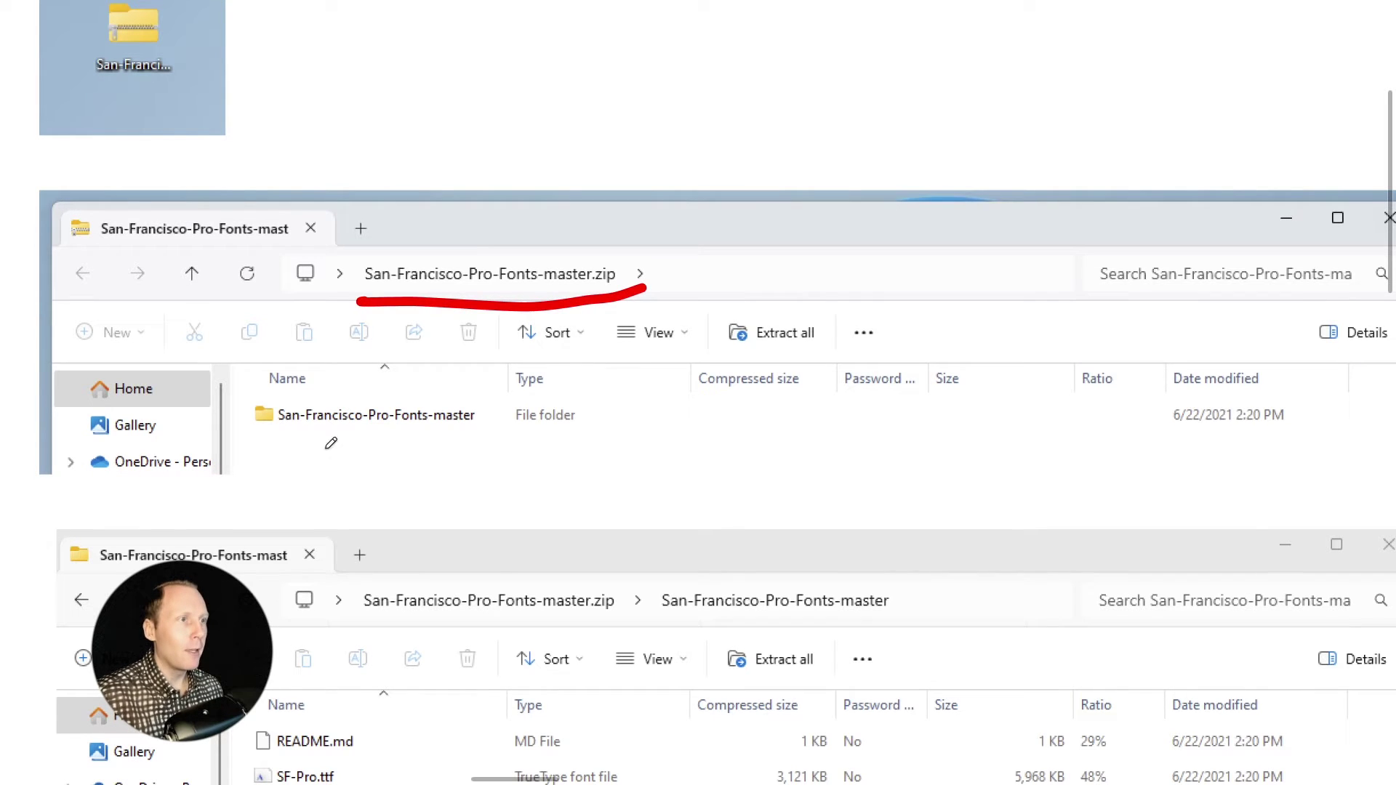
pyautogui.moveTo(248, 437); pyautogui.dragTo(504, 437)
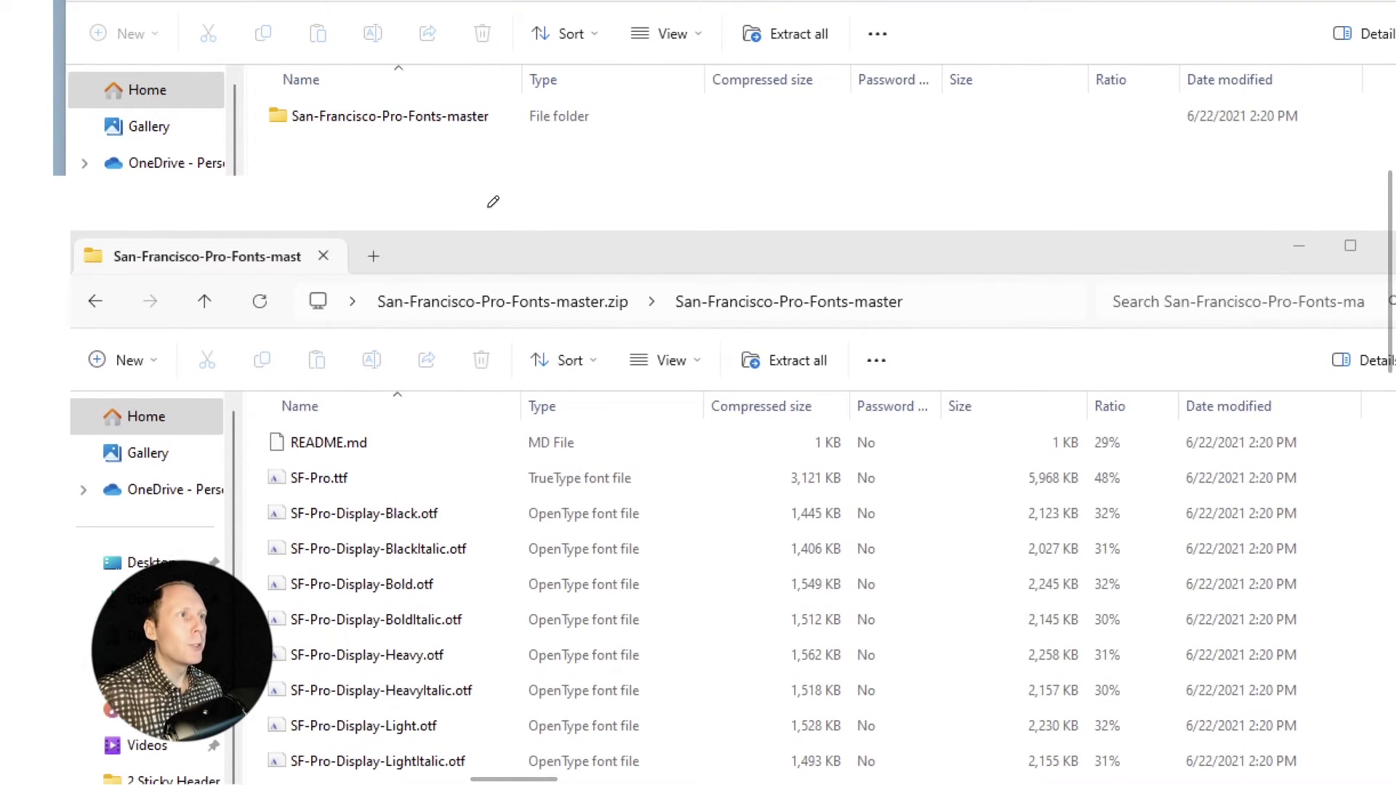
# Step: Circle the San-Francisco-Pro-Fonts-master folder and draw a red arrow down to its font files
pyautogui.moveTo(262, 85)
pyautogui.mouseDown()
pyautogui.moveTo(277, 170)
pyautogui.moveTo(517, 143)
pyautogui.moveTo(446, 75)
pyautogui.moveTo(229, 78)
pyautogui.mouseUp()
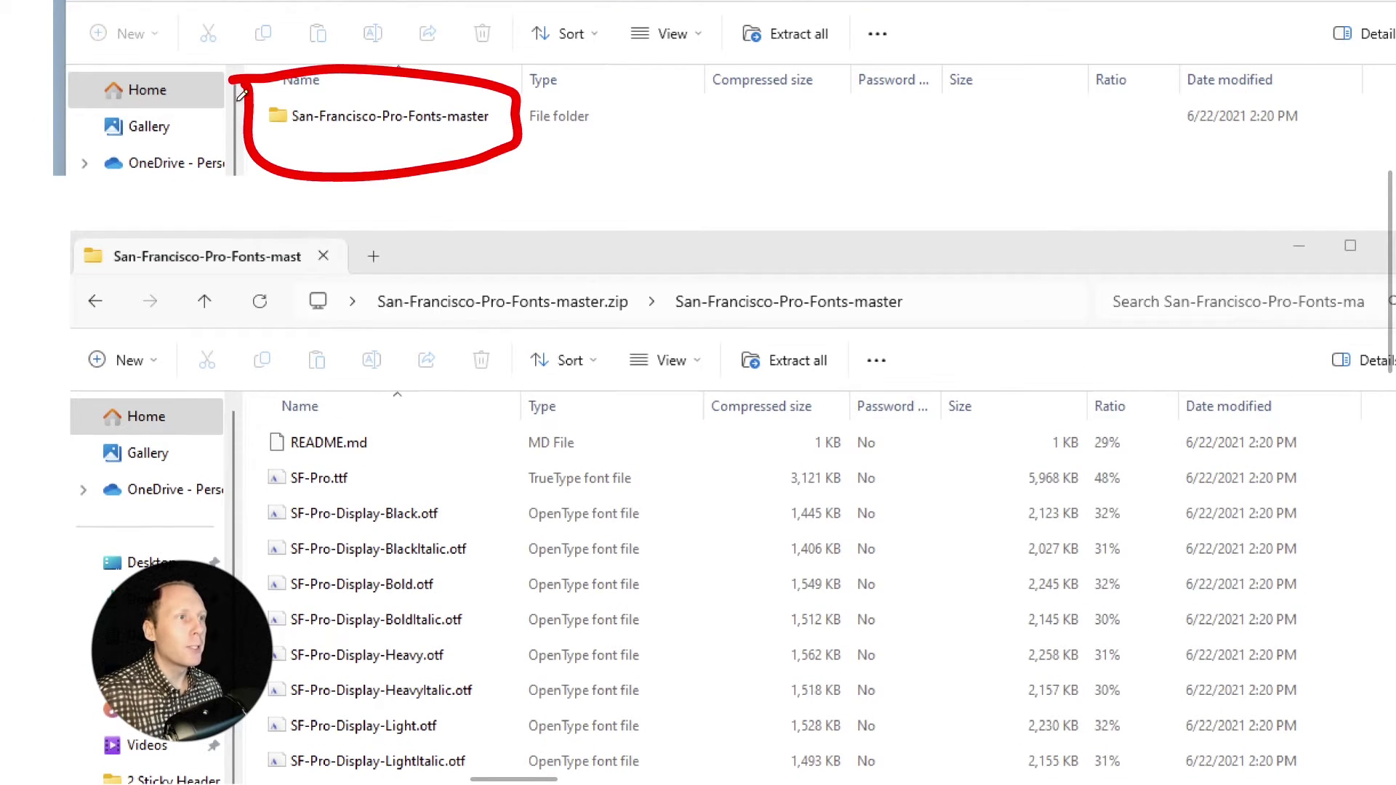
pyautogui.moveTo(396, 178); pyautogui.dragTo(384, 449)
pyautogui.moveTo(357, 402)
pyautogui.mouseDown()
pyautogui.moveTo(408, 473)
pyautogui.moveTo(440, 420)
pyautogui.mouseUp()
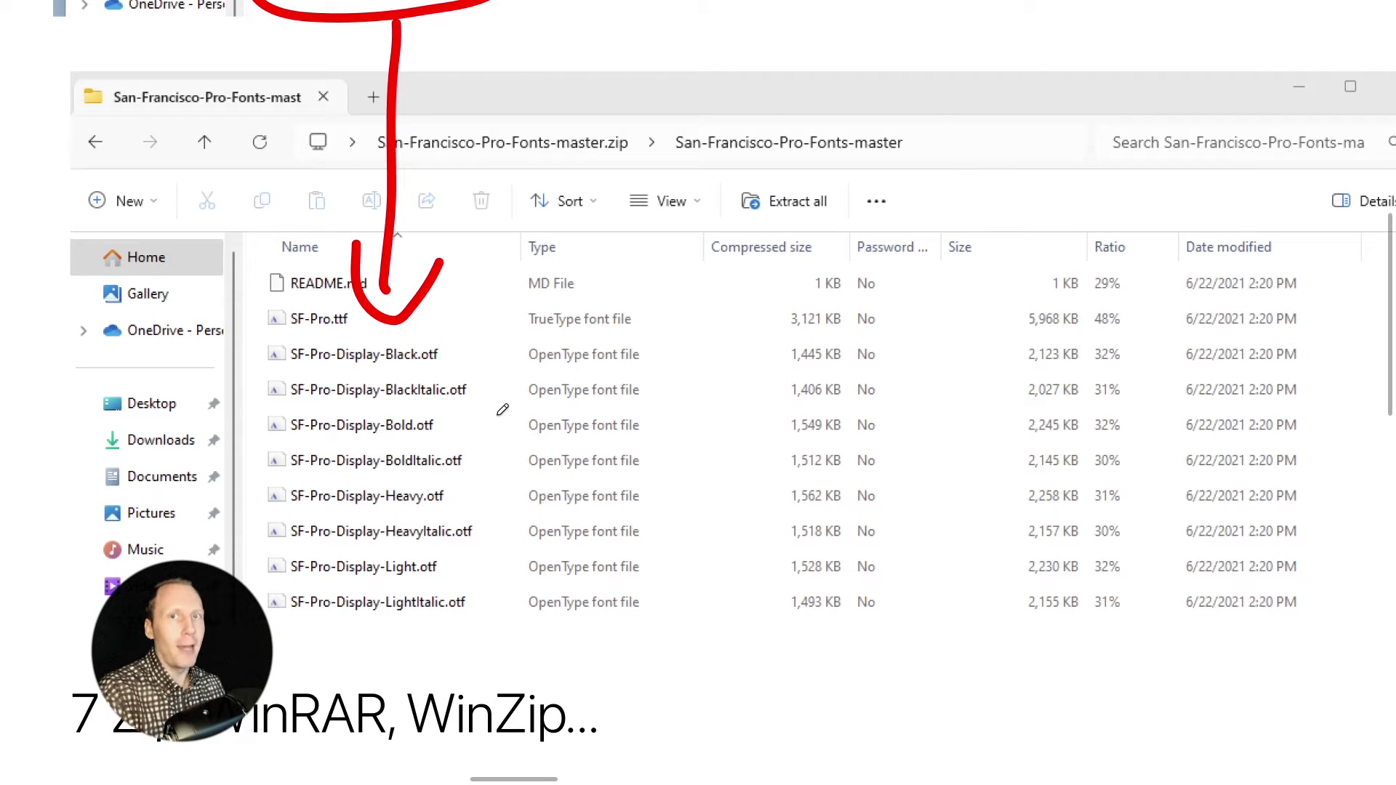
pyautogui.scroll(-6, 538, 364)
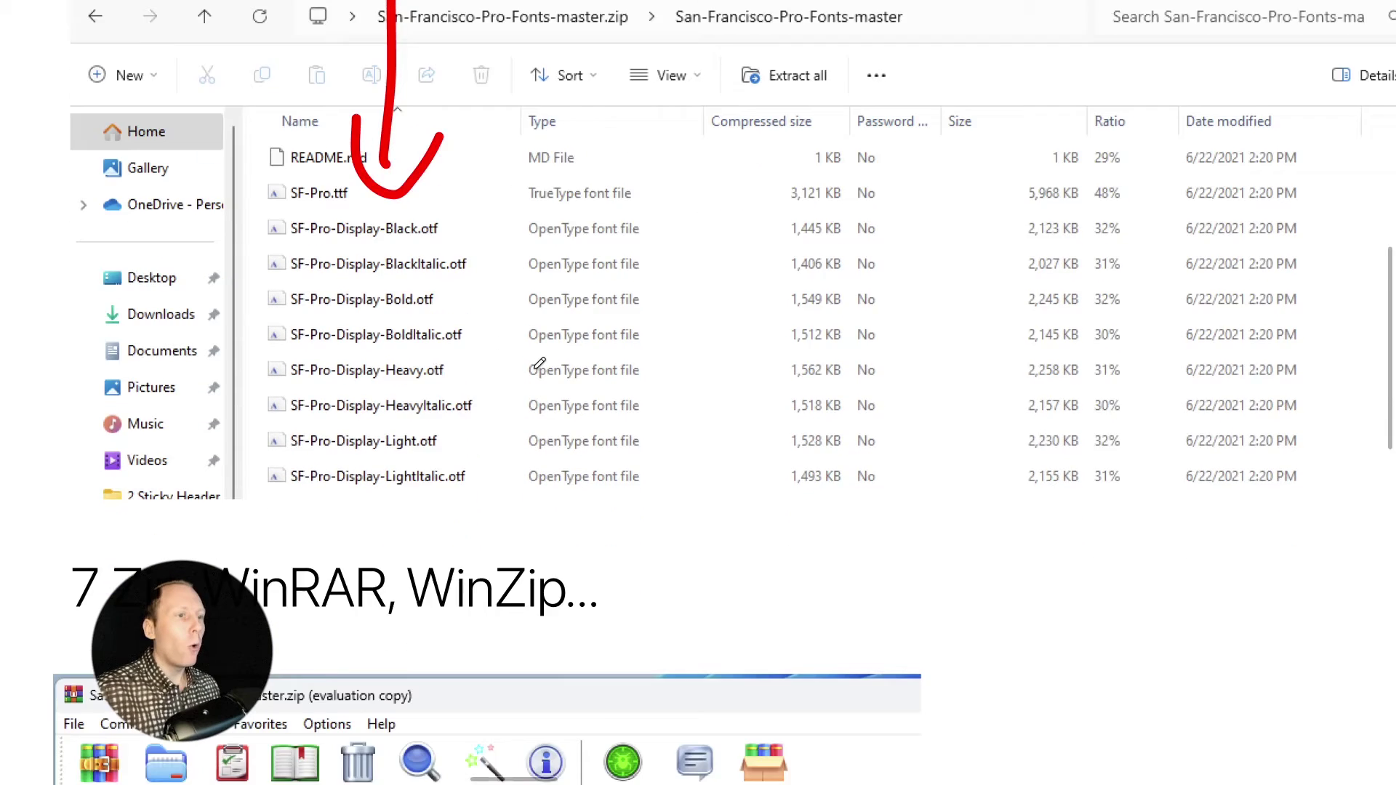
# Step: Underline the full WinRAR zip path and the San-Francisco-Pro-Fonts-master folder row in red
pyautogui.scroll(-1, 555, 318)
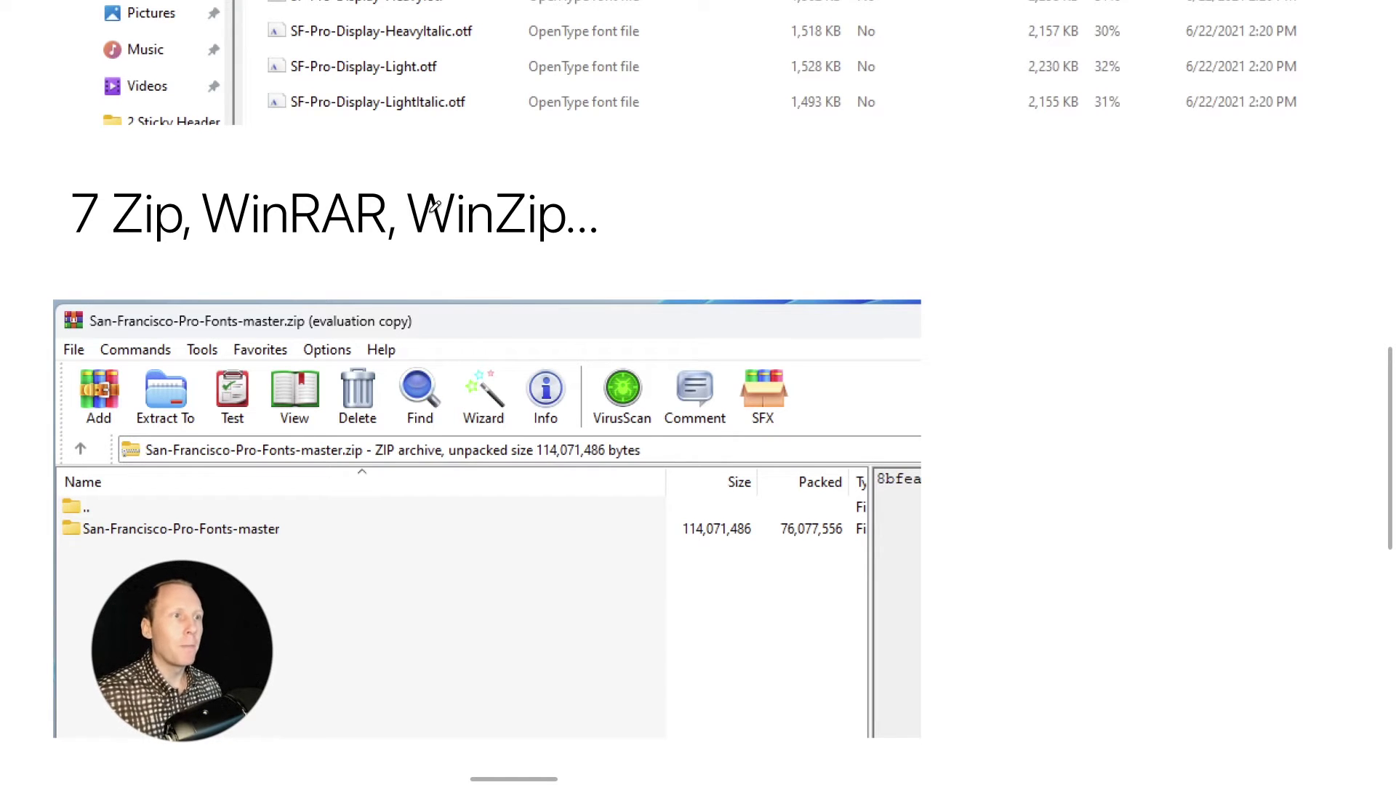
pyautogui.scroll(-1, 429, 218)
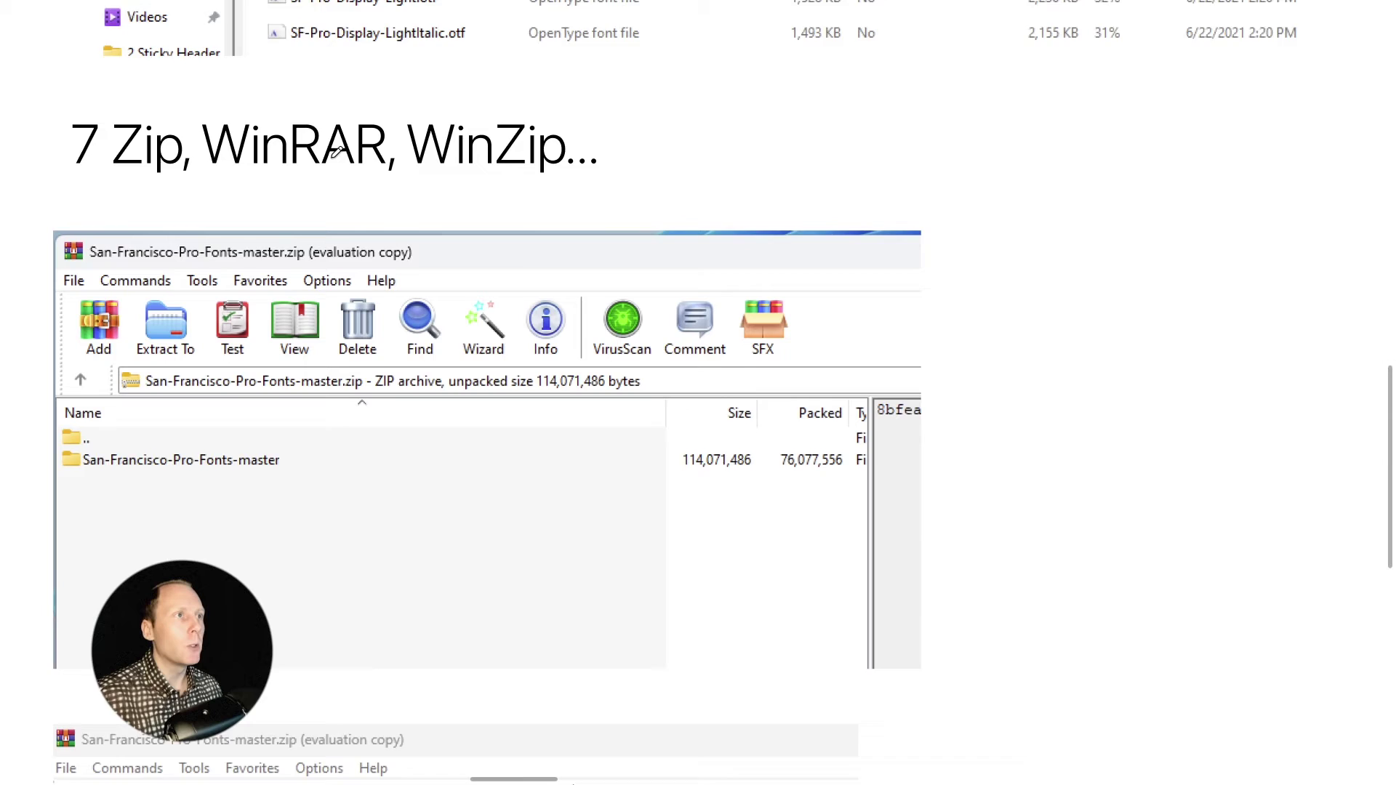
pyautogui.scroll(-2, 374, 192)
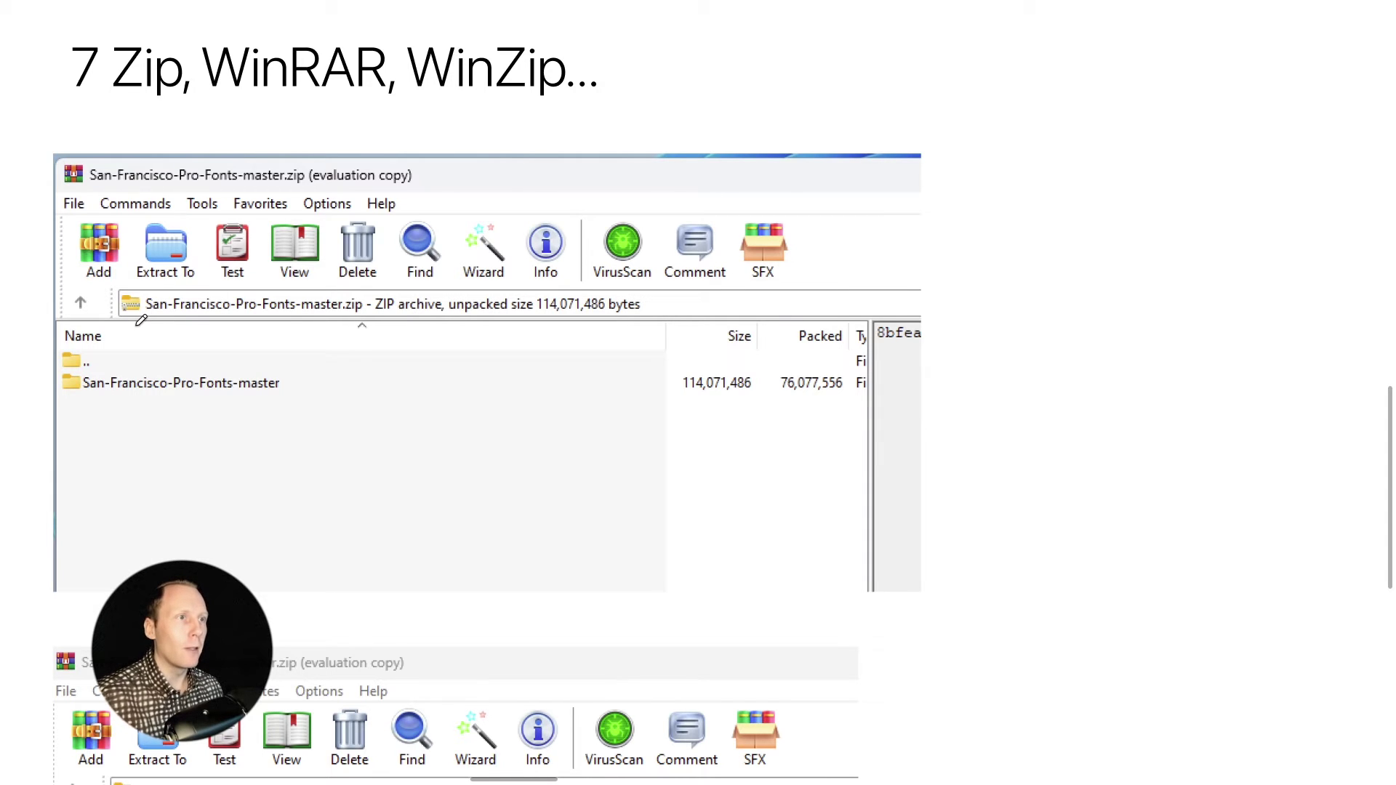
pyautogui.moveTo(120, 323); pyautogui.dragTo(268, 323)
pyautogui.moveTo(361, 318)
pyautogui.mouseDown()
pyautogui.moveTo(502, 309)
pyautogui.moveTo(630, 319)
pyautogui.mouseUp()
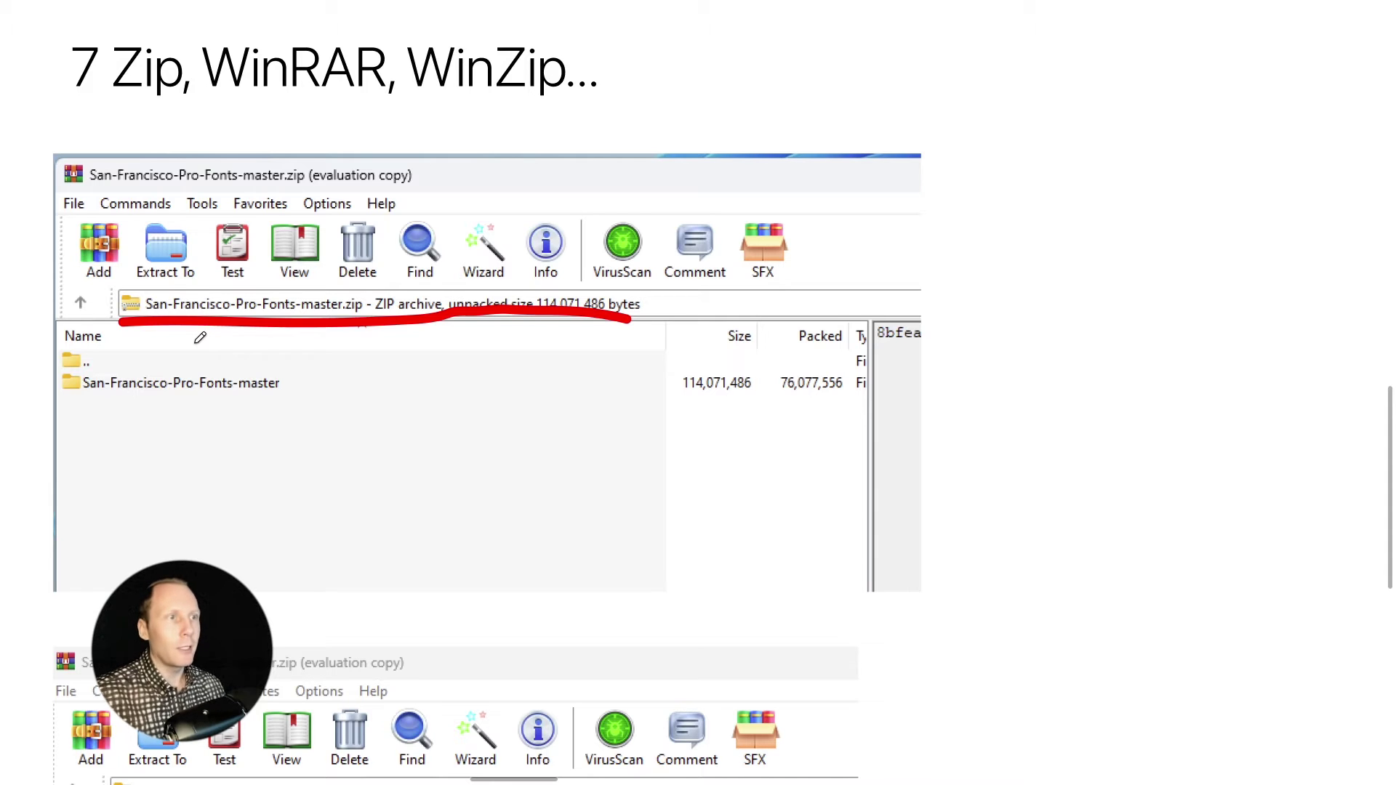
pyautogui.moveTo(49, 402); pyautogui.dragTo(329, 419)
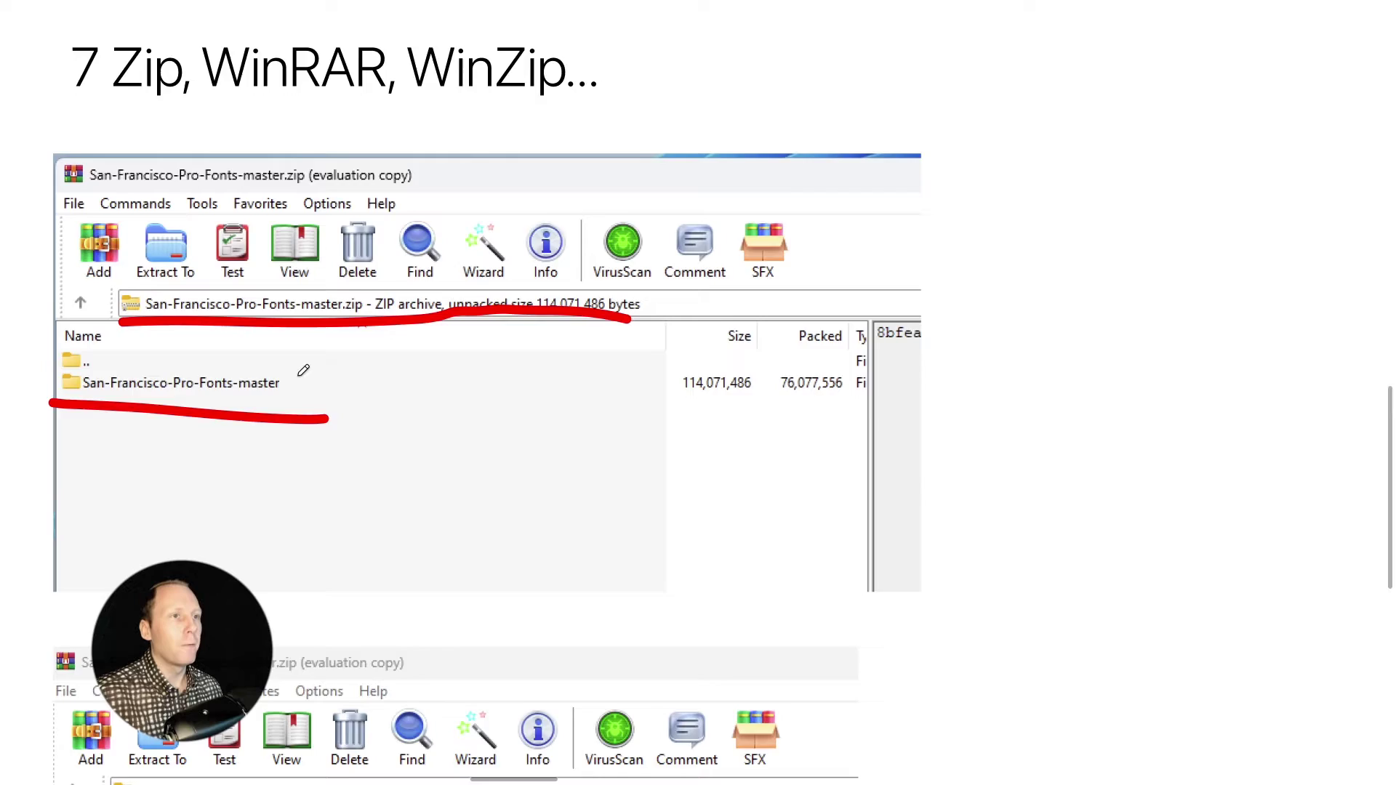
# Step: Draw a closed red loop around the SF-Pro font file list in WinRAR
pyautogui.scroll(-5, 310, 368)
pyautogui.scroll(-4, 323, 347)
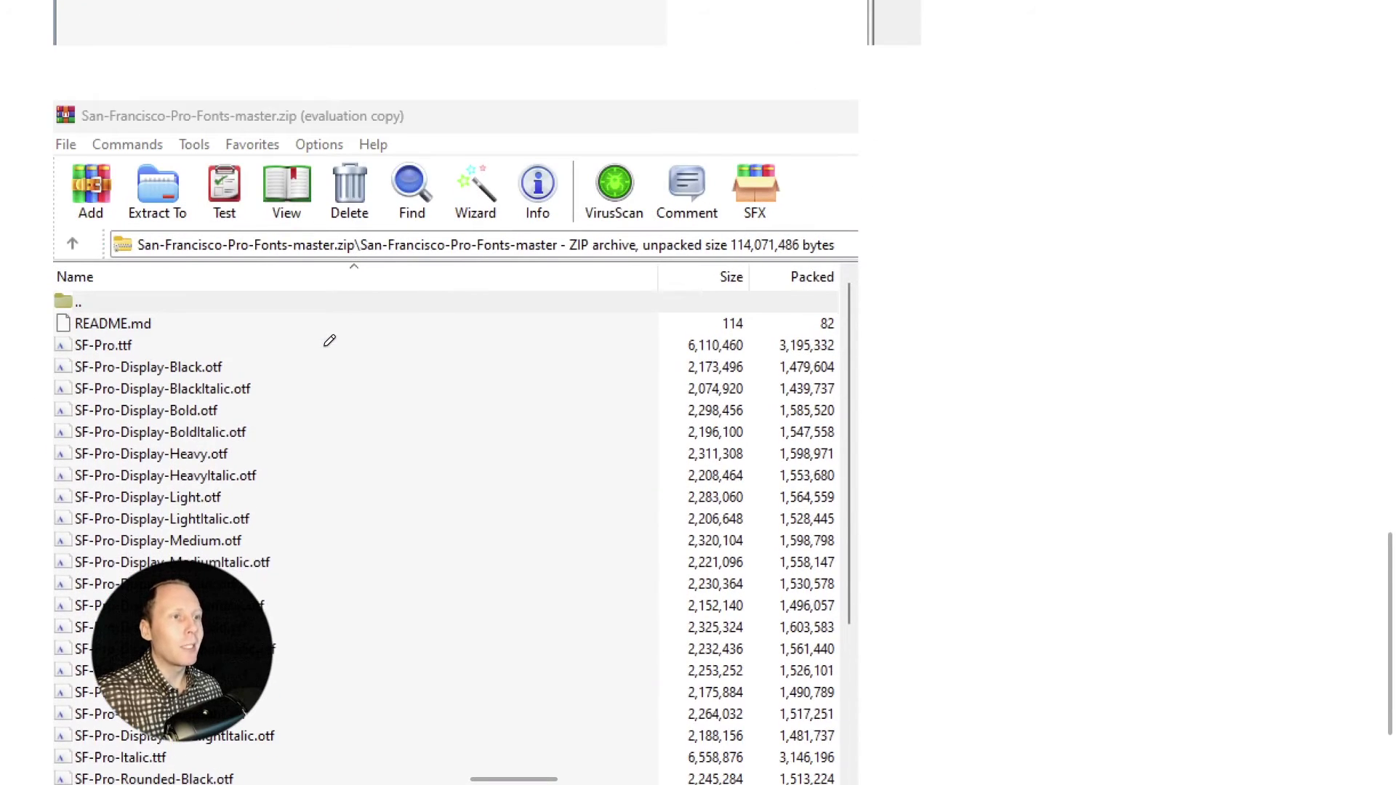
pyautogui.moveTo(48, 151)
pyautogui.mouseDown()
pyautogui.moveTo(58, 509)
pyautogui.moveTo(336, 593)
pyautogui.mouseUp()
pyautogui.moveTo(343, 527)
pyautogui.mouseDown()
pyautogui.moveTo(303, 276)
pyautogui.moveTo(111, 154)
pyautogui.moveTo(37, 153)
pyautogui.mouseUp()
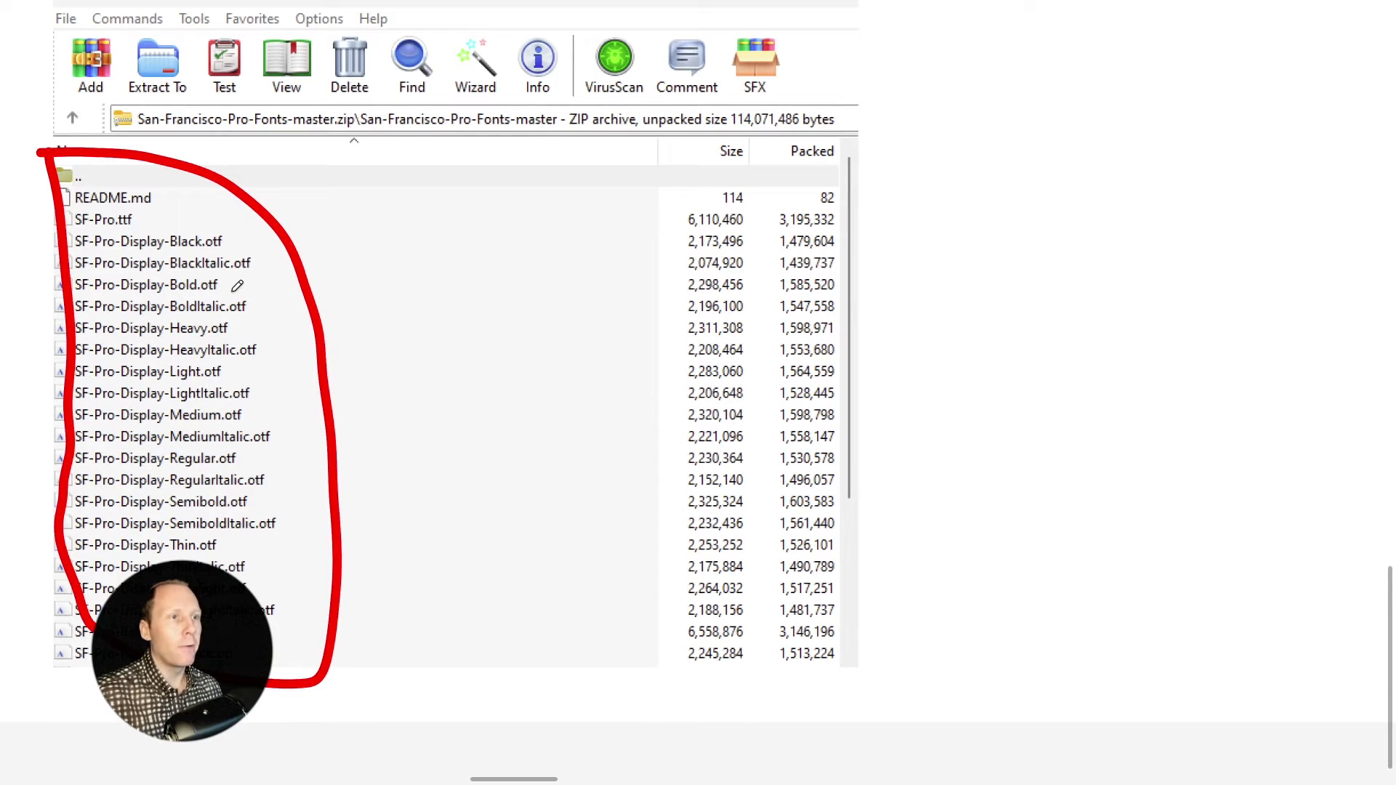
# Step: On Step 5, loop the zip path and master folder, arrow to the desktop folder, then advance
pyautogui.press('Right')
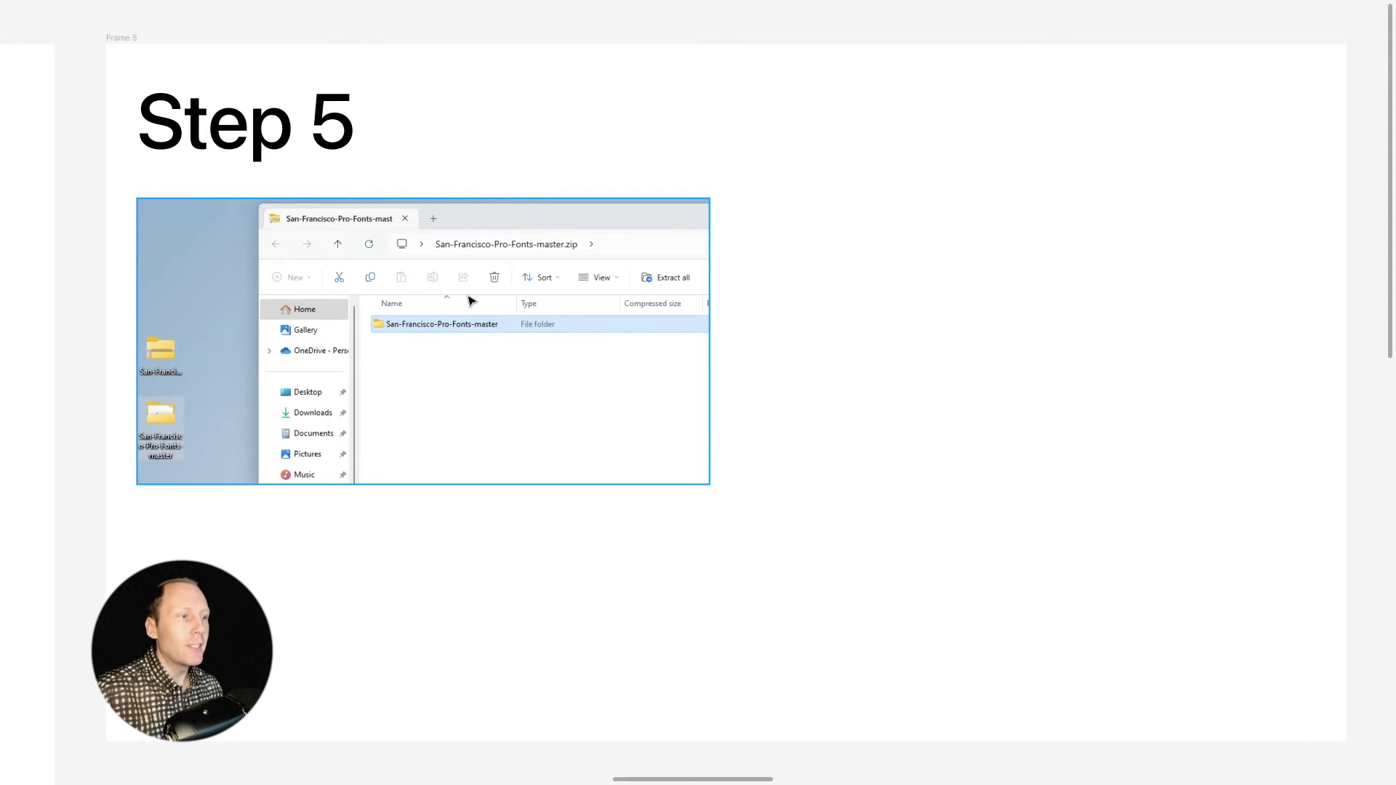
pyautogui.moveTo(420, 256)
pyautogui.mouseDown()
pyautogui.moveTo(474, 213)
pyautogui.moveTo(398, 233)
pyautogui.moveTo(460, 256)
pyautogui.mouseUp()
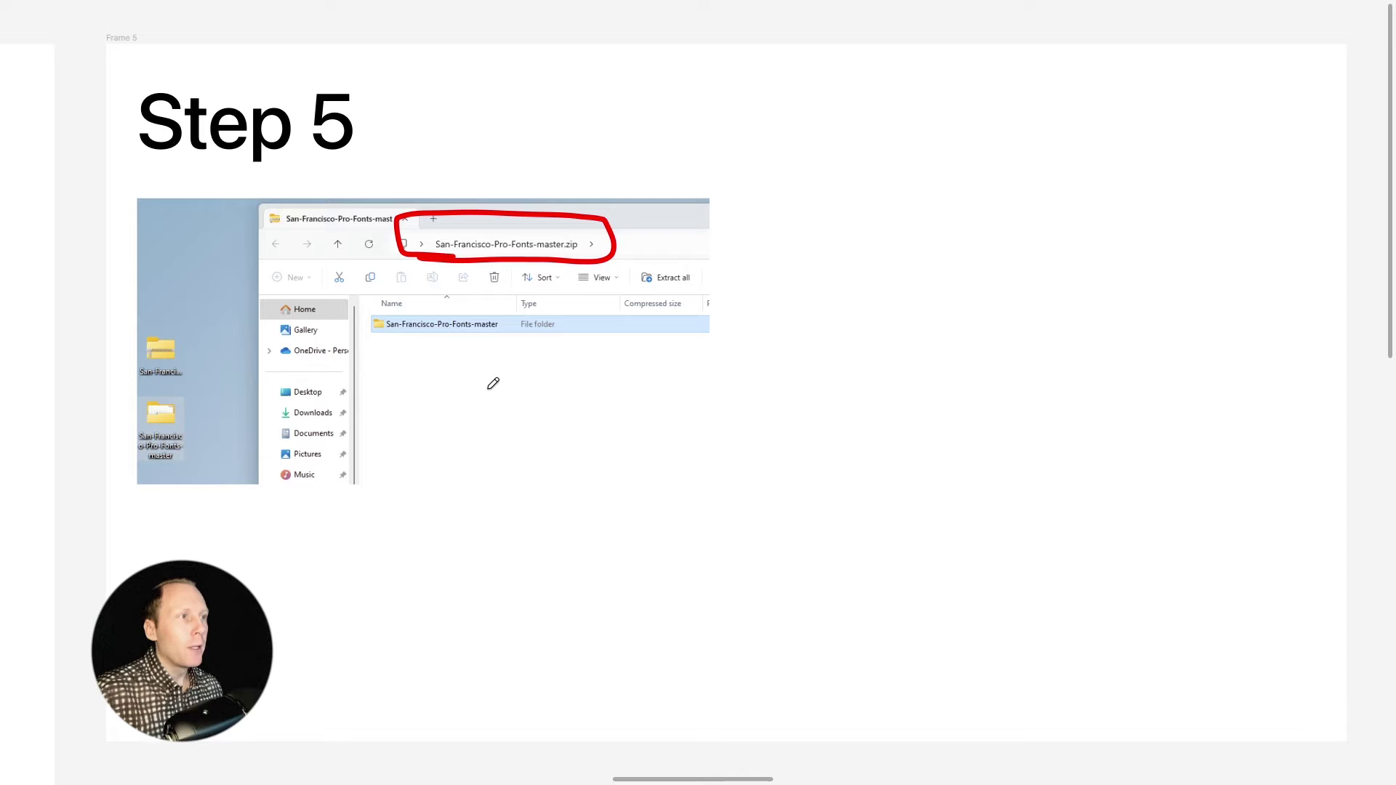
pyautogui.moveTo(379, 291)
pyautogui.mouseDown()
pyautogui.moveTo(362, 368)
pyautogui.moveTo(527, 364)
pyautogui.moveTo(532, 290)
pyautogui.moveTo(362, 290)
pyautogui.mouseUp()
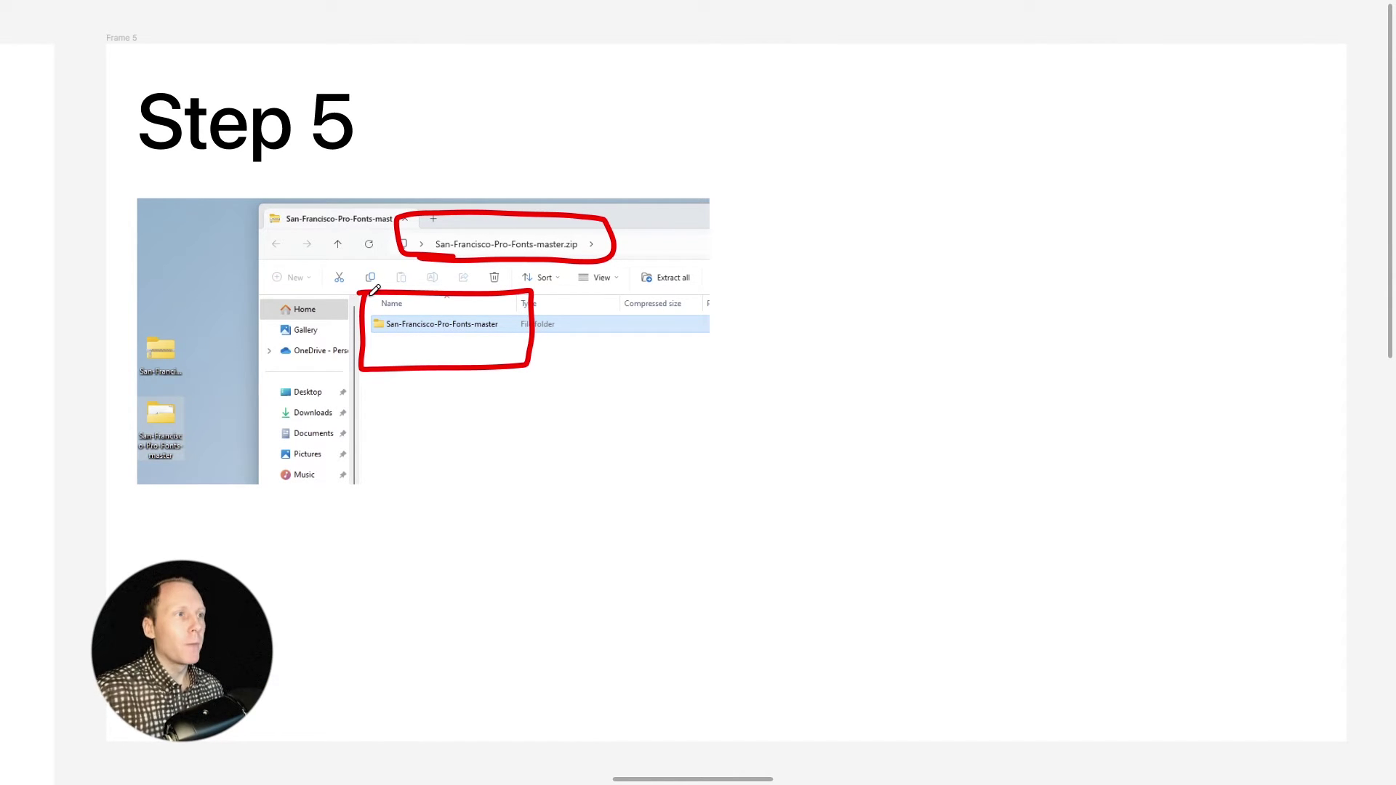
pyautogui.click(440, 336)
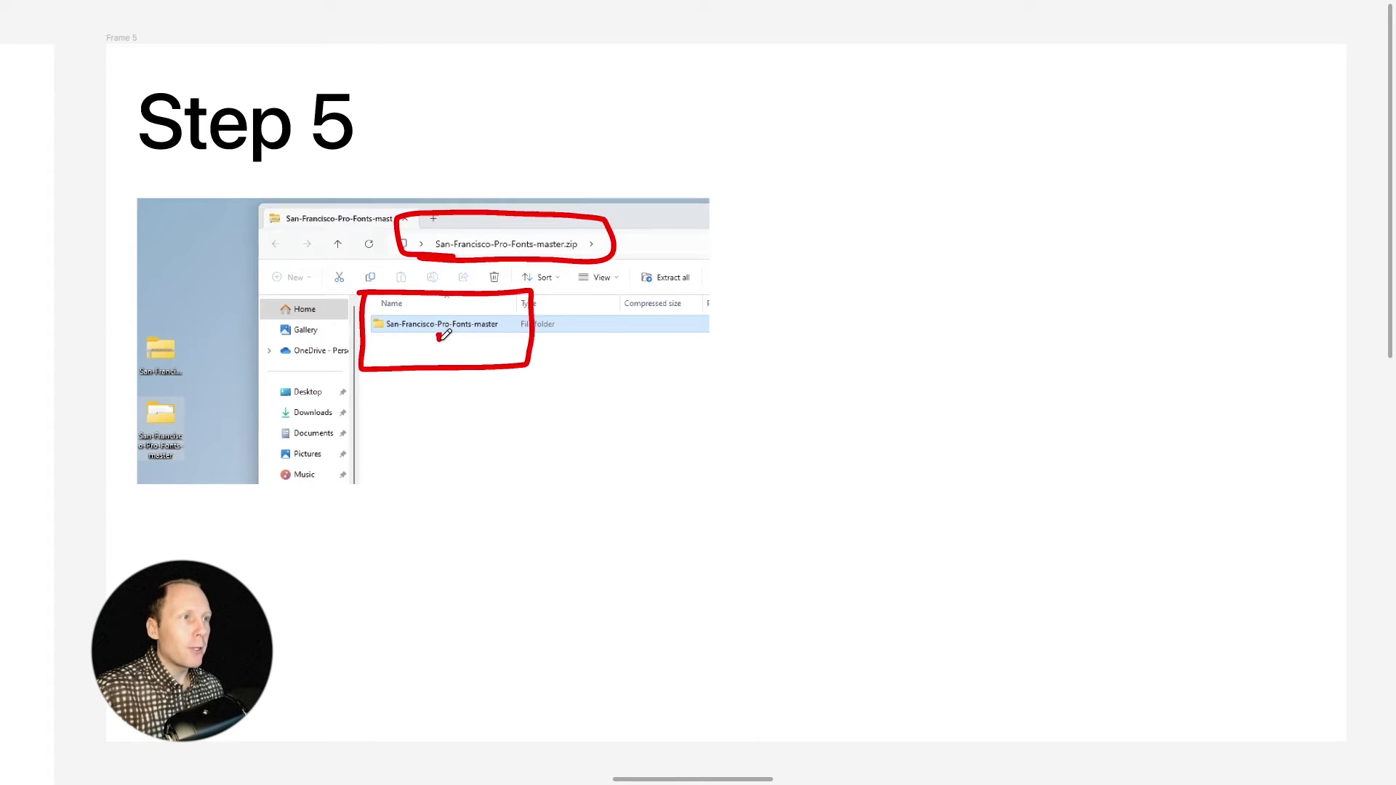
pyautogui.moveTo(439, 337)
pyautogui.mouseDown()
pyautogui.moveTo(407, 407)
pyautogui.moveTo(345, 421)
pyautogui.moveTo(216, 420)
pyautogui.moveTo(232, 401)
pyautogui.moveTo(201, 413)
pyautogui.moveTo(233, 437)
pyautogui.mouseUp()
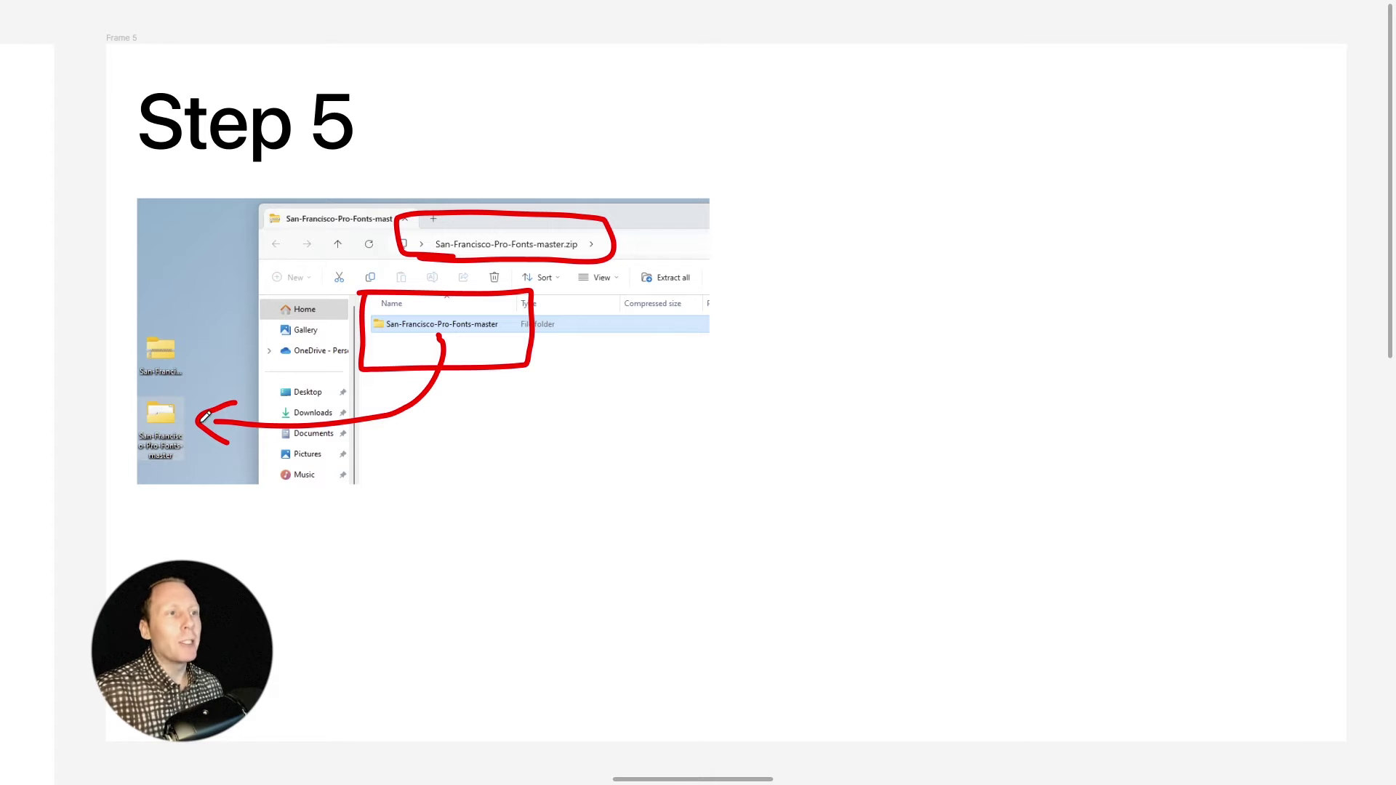
pyautogui.press('n')
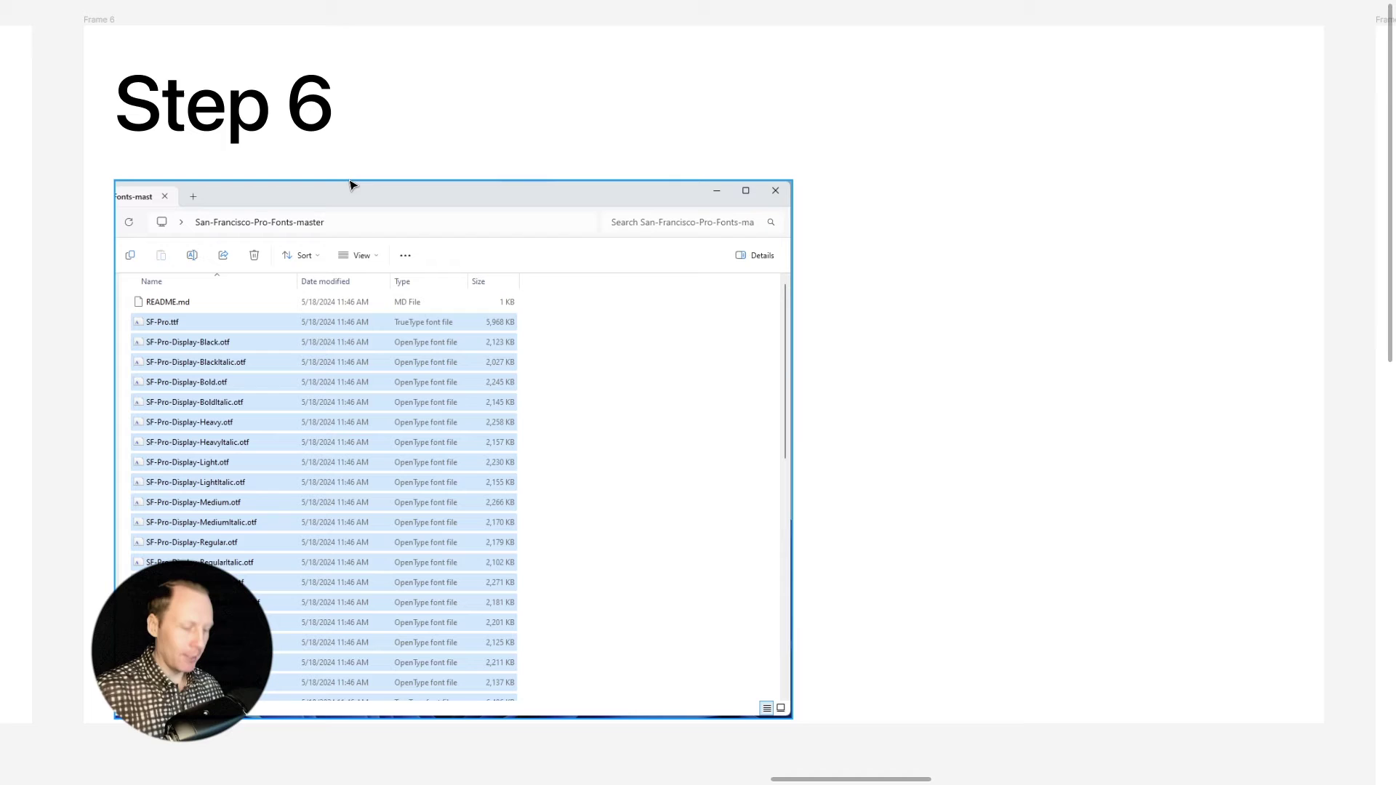
# Step: With the red pen, circle the master folder path and loop around the selected SF-Pro font files
pyautogui.hotkey('shift', 'p')
pyautogui.moveTo(176, 235)
pyautogui.mouseDown()
pyautogui.moveTo(325, 241)
pyautogui.moveTo(356, 210)
pyautogui.moveTo(189, 195)
pyautogui.moveTo(175, 228)
pyautogui.mouseUp()
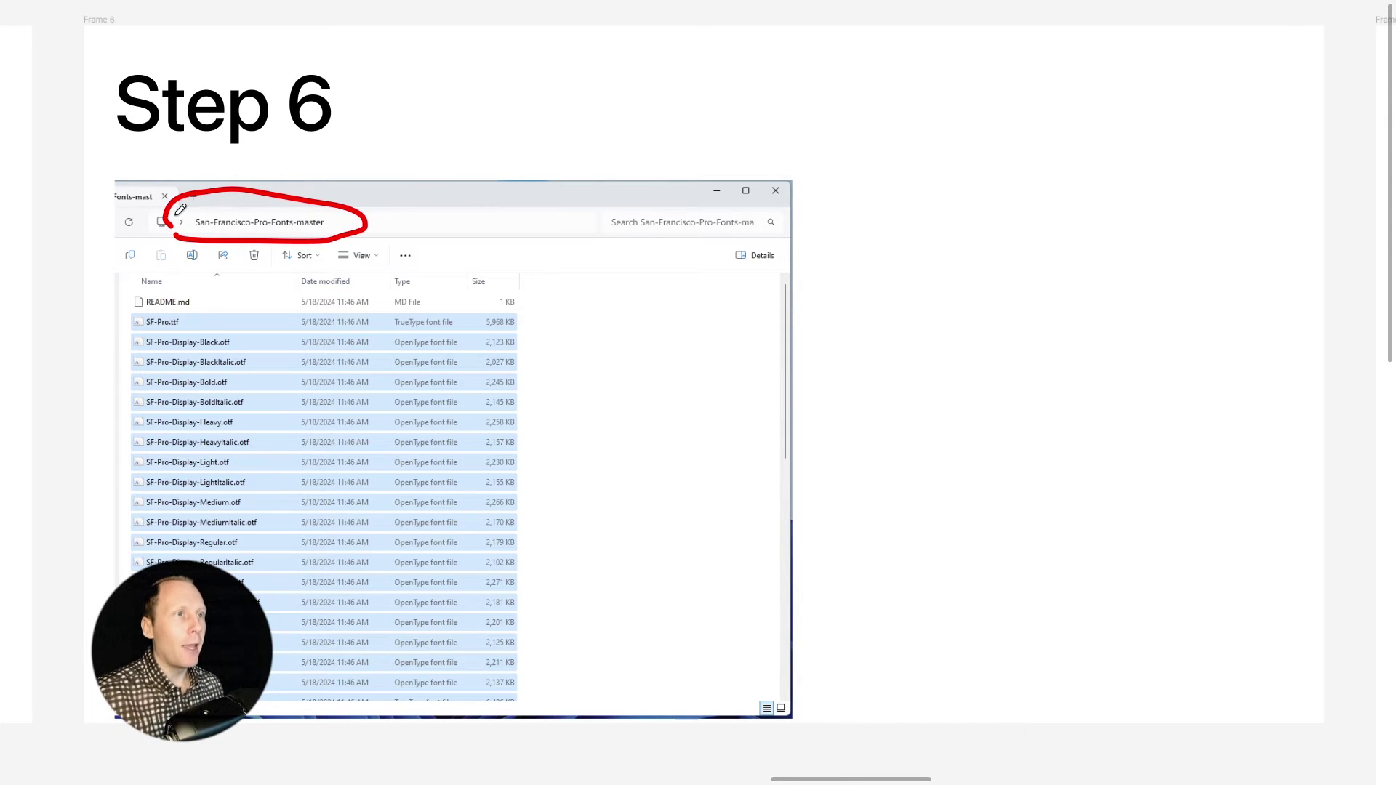
pyautogui.moveTo(122, 278); pyautogui.dragTo(109, 604)
pyautogui.moveTo(109, 684)
pyautogui.mouseDown()
pyautogui.moveTo(291, 735)
pyautogui.moveTo(552, 496)
pyautogui.moveTo(119, 280)
pyautogui.mouseUp()
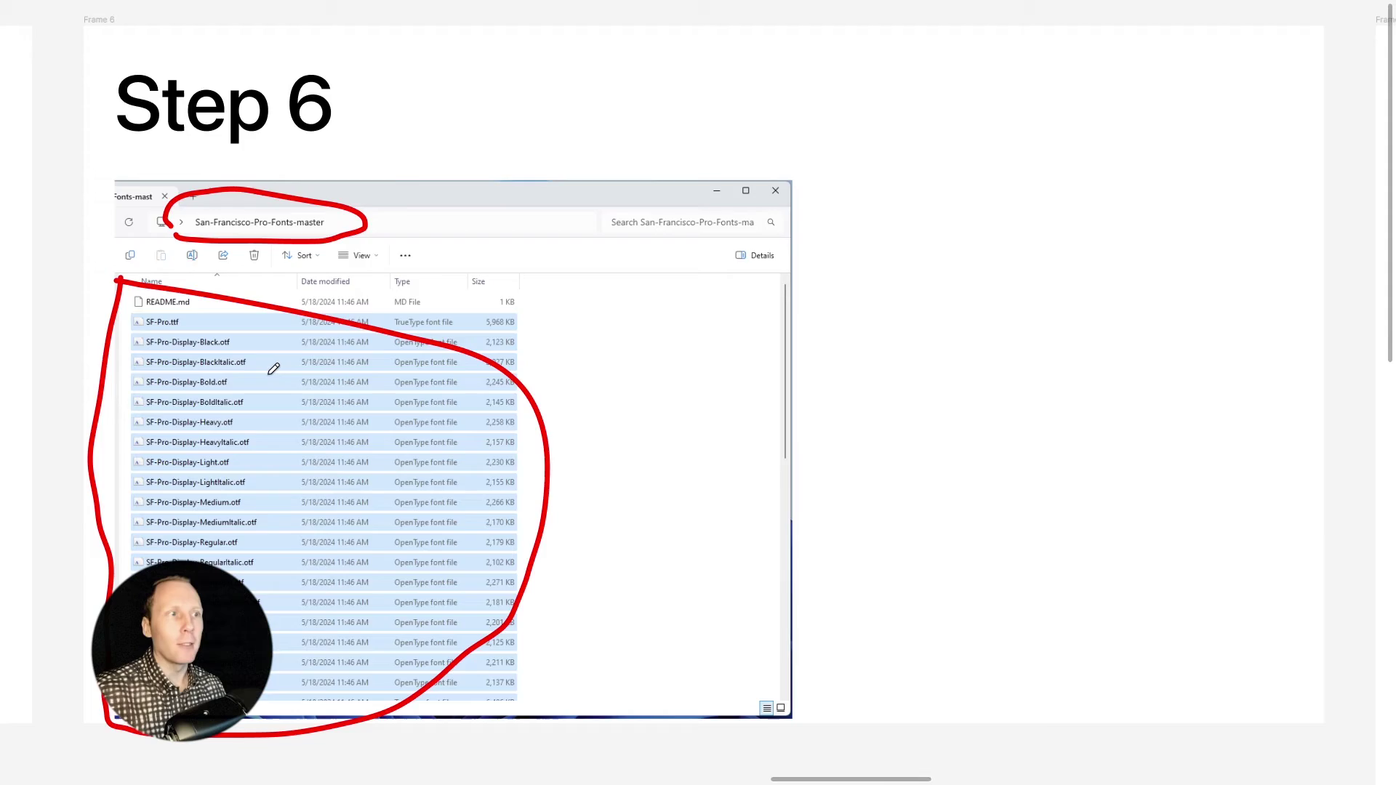
# Step: Arrow to the Windows search bar, then circle the address-bar folder icon, Fonts title and bottom folder icon
pyautogui.hscroll(10, 274, 369)
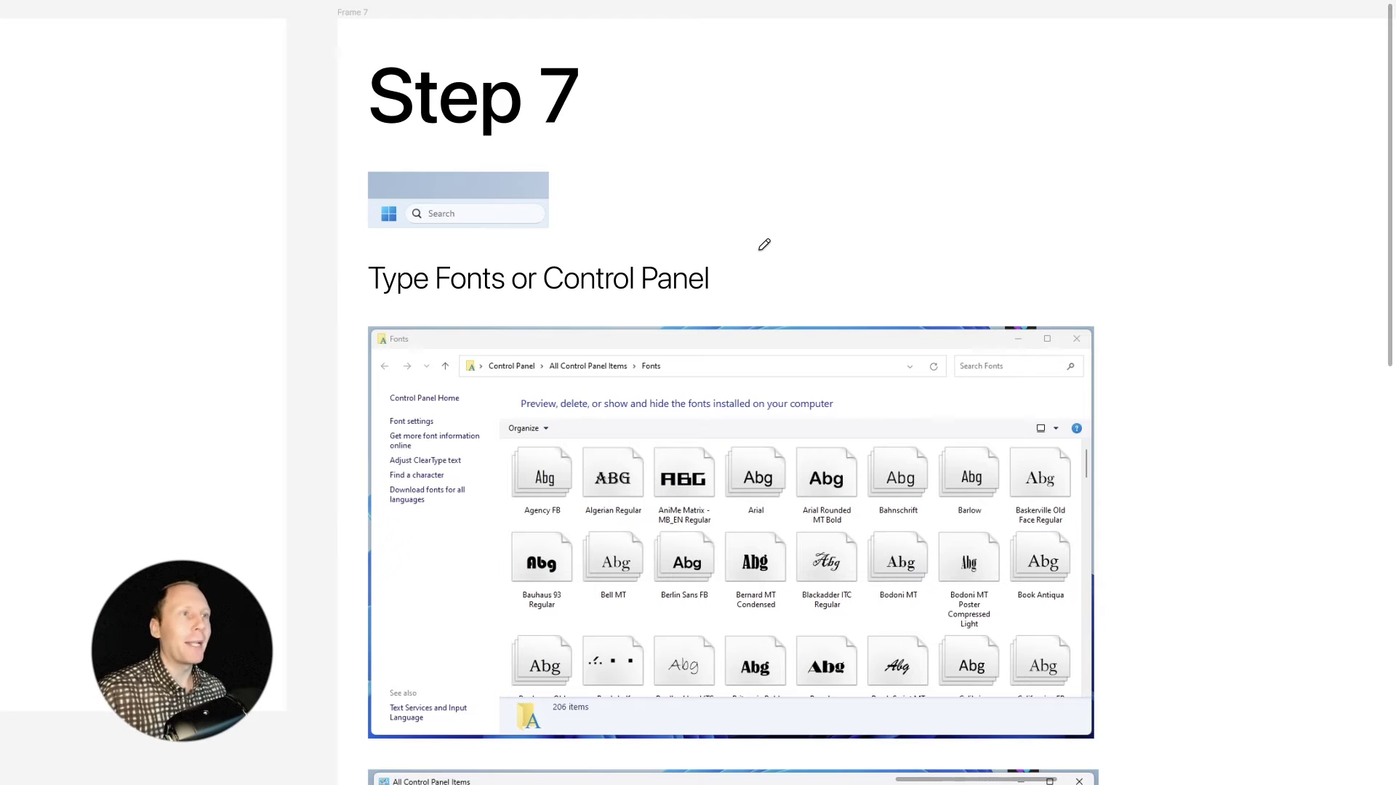
pyautogui.moveTo(561, 206); pyautogui.dragTo(714, 213)
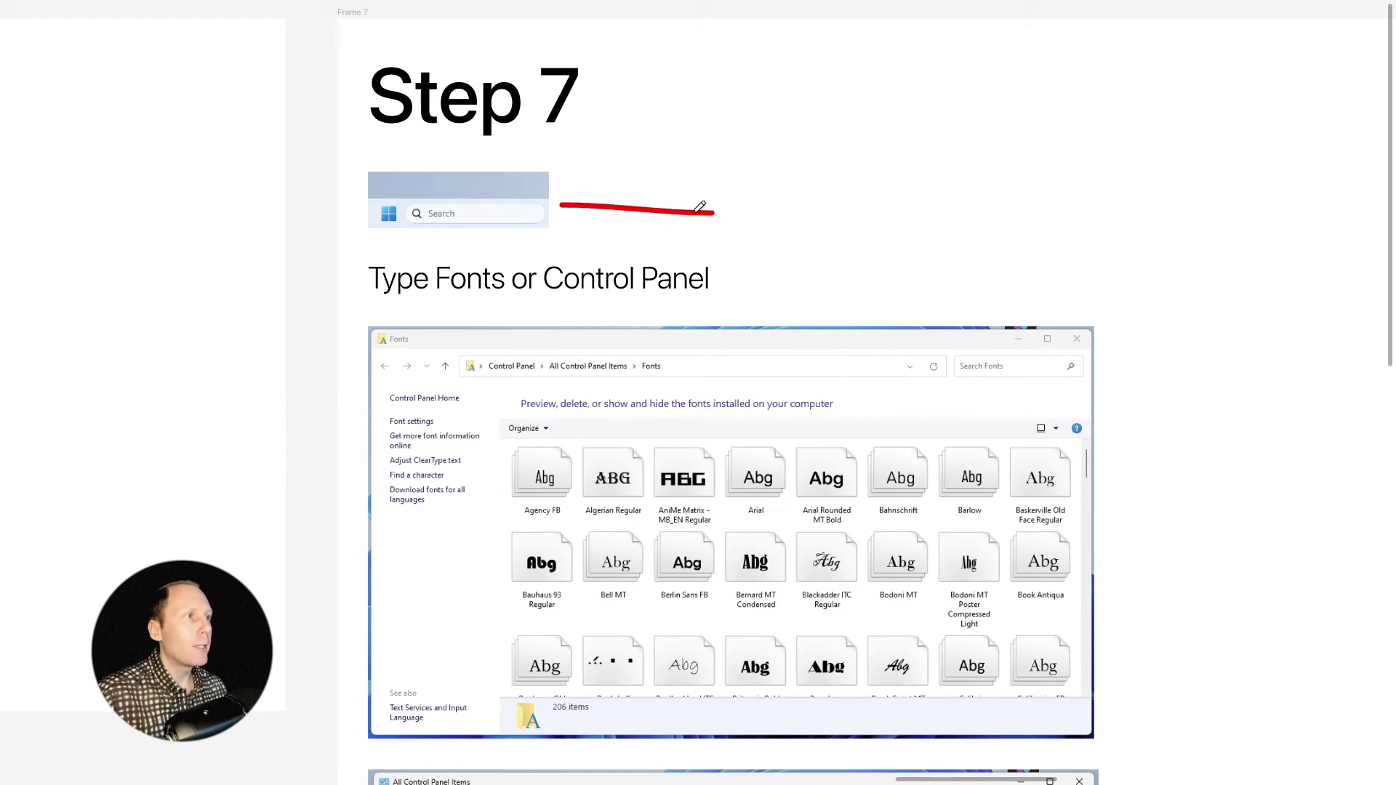
pyautogui.moveTo(598, 188)
pyautogui.mouseDown()
pyautogui.moveTo(544, 200)
pyautogui.moveTo(590, 223)
pyautogui.mouseUp()
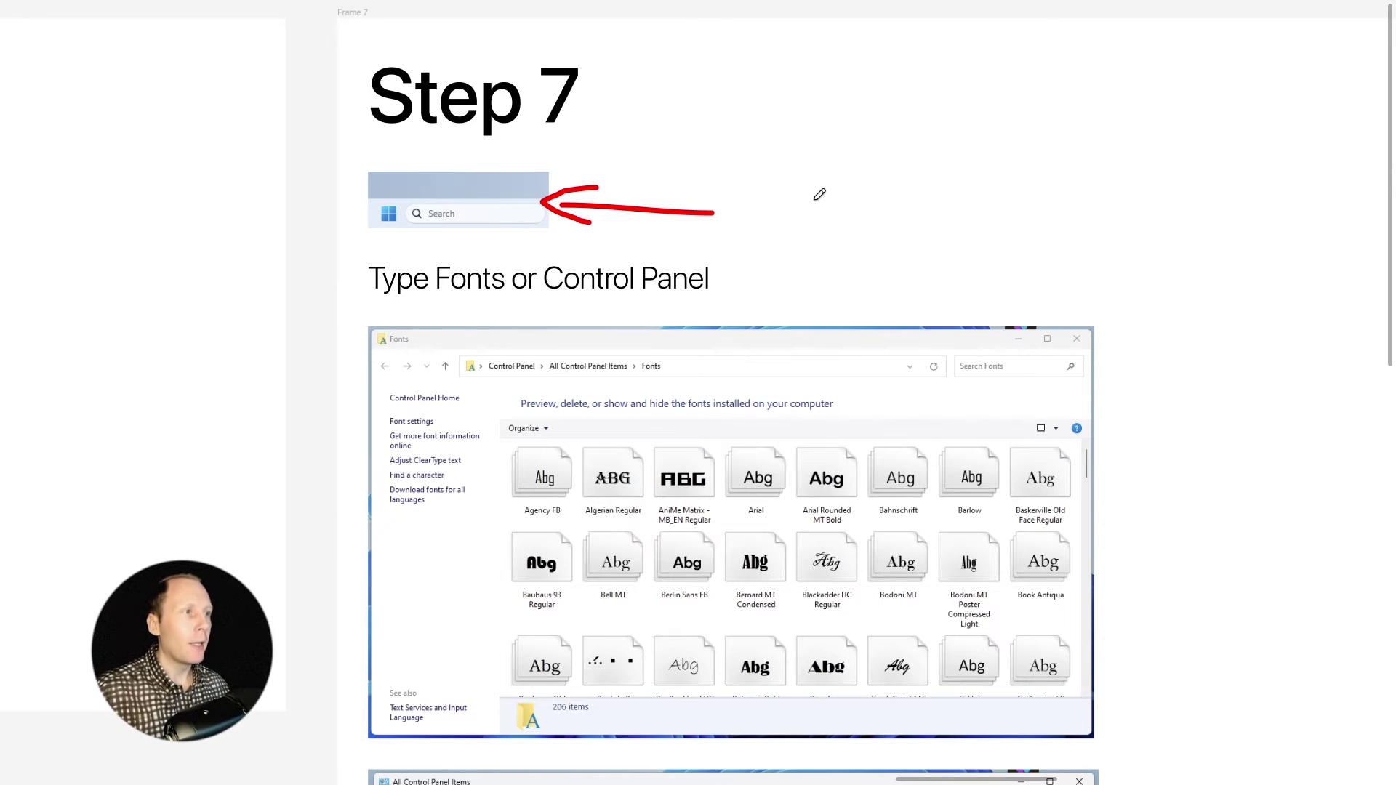
pyautogui.moveTo(478, 347)
pyautogui.mouseDown()
pyautogui.moveTo(454, 370)
pyautogui.moveTo(485, 375)
pyautogui.moveTo(472, 334)
pyautogui.moveTo(374, 321)
pyautogui.moveTo(402, 347)
pyautogui.moveTo(377, 325)
pyautogui.mouseUp()
pyautogui.moveTo(544, 695)
pyautogui.mouseDown()
pyautogui.moveTo(491, 740)
pyautogui.moveTo(558, 739)
pyautogui.moveTo(549, 690)
pyautogui.mouseUp()
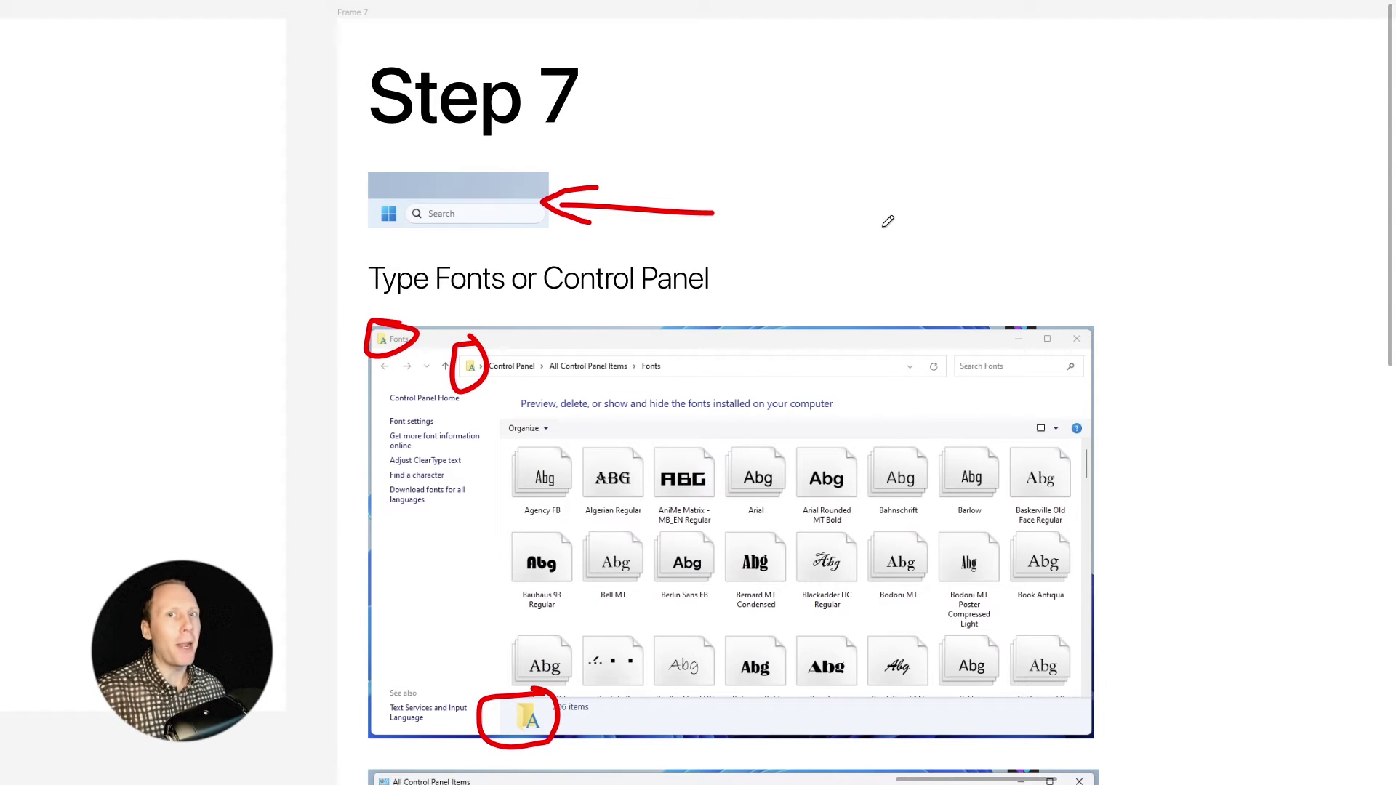
# Step: Draw red arrows pointing into the font list and across the Control Panel items
pyautogui.scroll(-1, 888, 221)
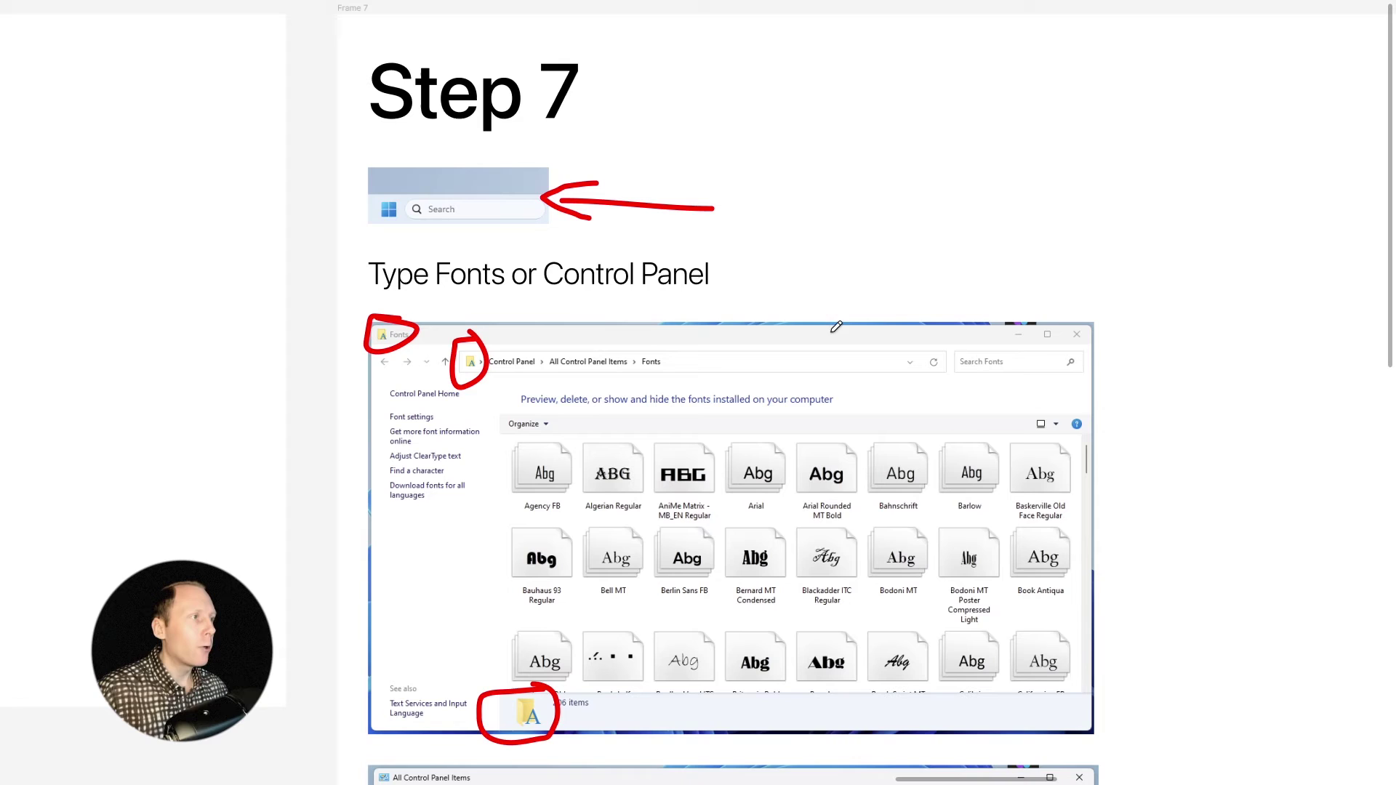
pyautogui.moveTo(1005, 190); pyautogui.dragTo(859, 451)
pyautogui.moveTo(806, 386)
pyautogui.mouseDown()
pyautogui.moveTo(794, 505)
pyautogui.moveTo(914, 466)
pyautogui.moveTo(948, 429)
pyautogui.mouseUp()
pyautogui.scroll(-8, 920, 426)
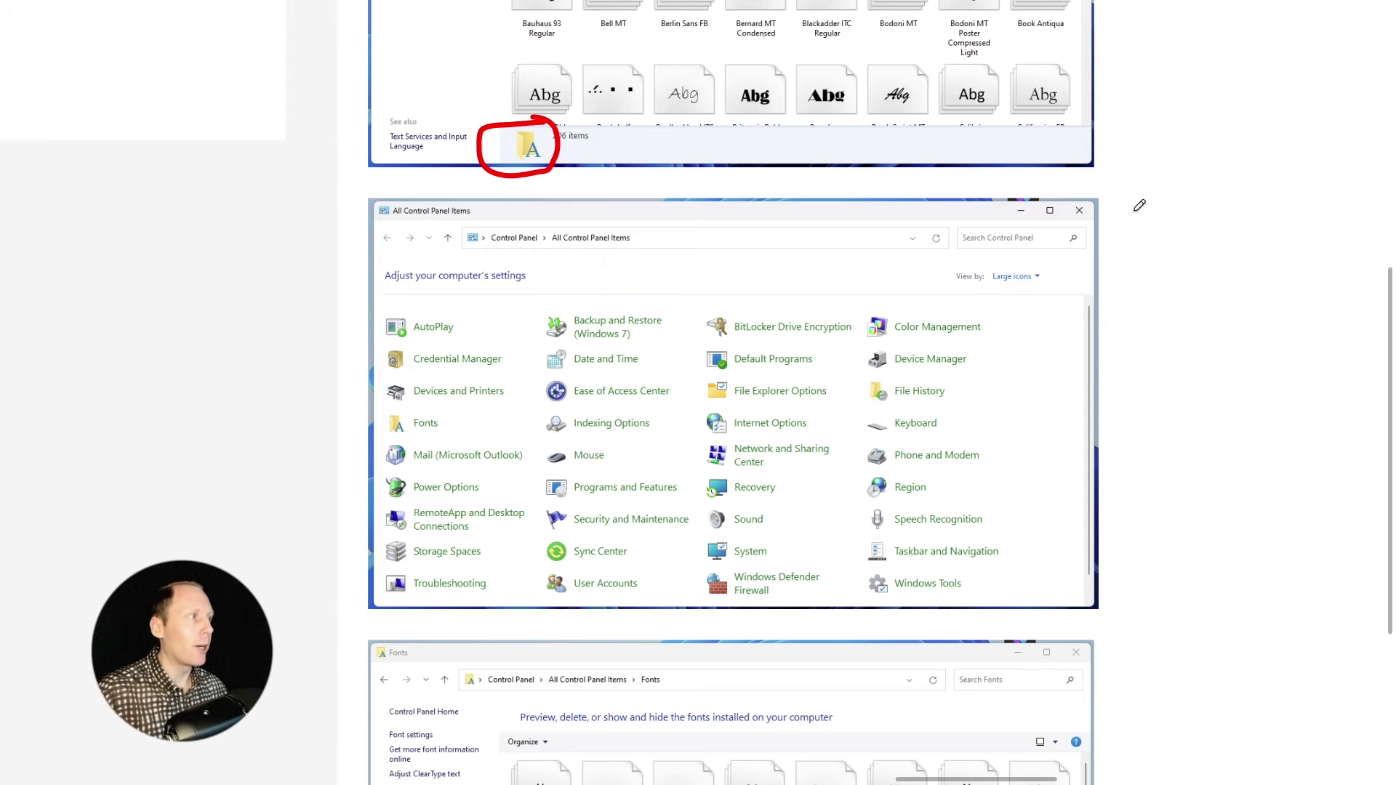
pyautogui.moveTo(1150, 210); pyautogui.dragTo(858, 376)
pyautogui.moveTo(906, 300)
pyautogui.mouseDown()
pyautogui.moveTo(895, 309)
pyautogui.moveTo(965, 380)
pyautogui.mouseUp()
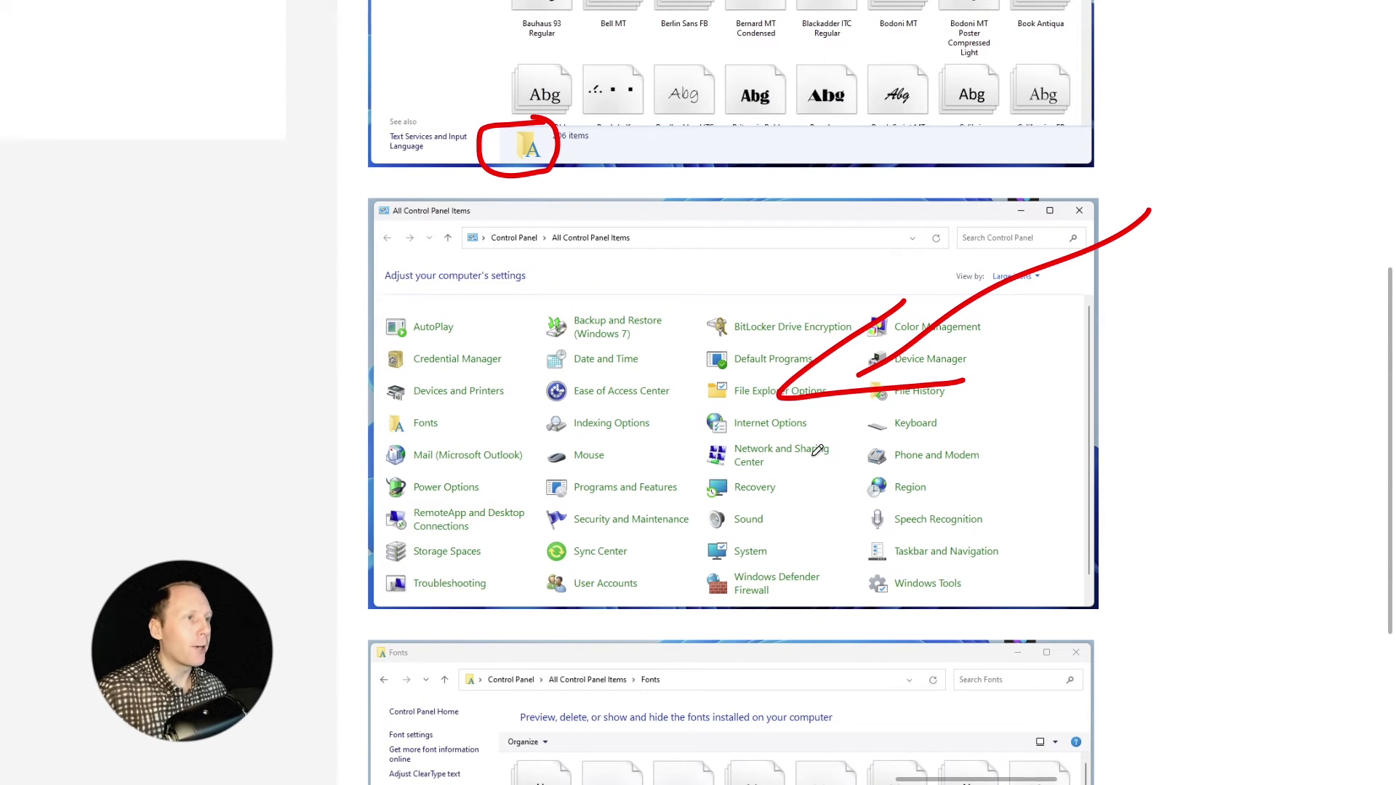
# Step: Circle and arrow the Fonts item, loop Algerian Regular and AniMe Matrix, then advance to Step 8
pyautogui.moveTo(380, 393)
pyautogui.mouseDown()
pyautogui.moveTo(448, 469)
pyautogui.moveTo(491, 454)
pyautogui.moveTo(493, 413)
pyautogui.moveTo(377, 395)
pyautogui.moveTo(174, 404)
pyautogui.mouseUp()
pyautogui.moveTo(299, 384)
pyautogui.mouseDown()
pyautogui.moveTo(379, 421)
pyautogui.moveTo(312, 457)
pyautogui.mouseUp()
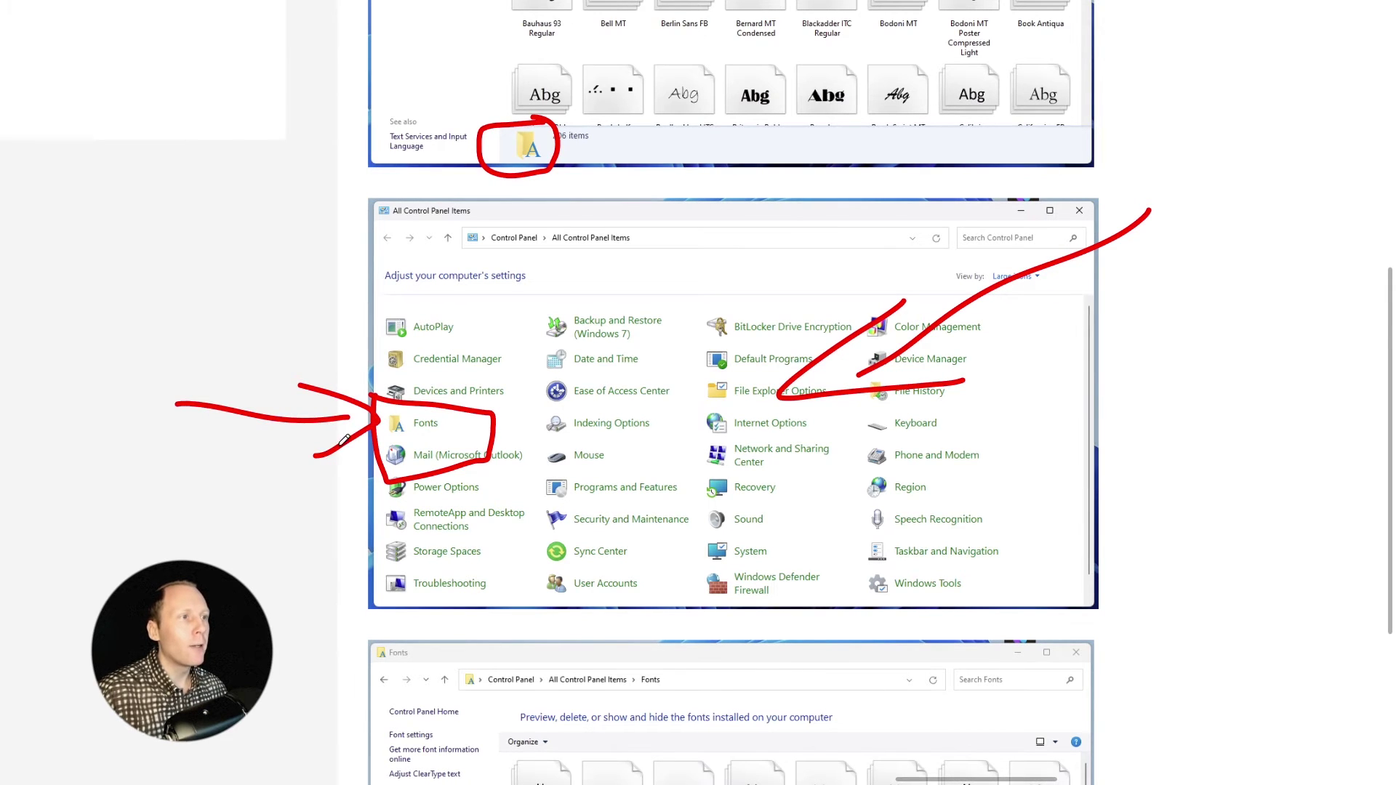
pyautogui.scroll(-5, 613, 312)
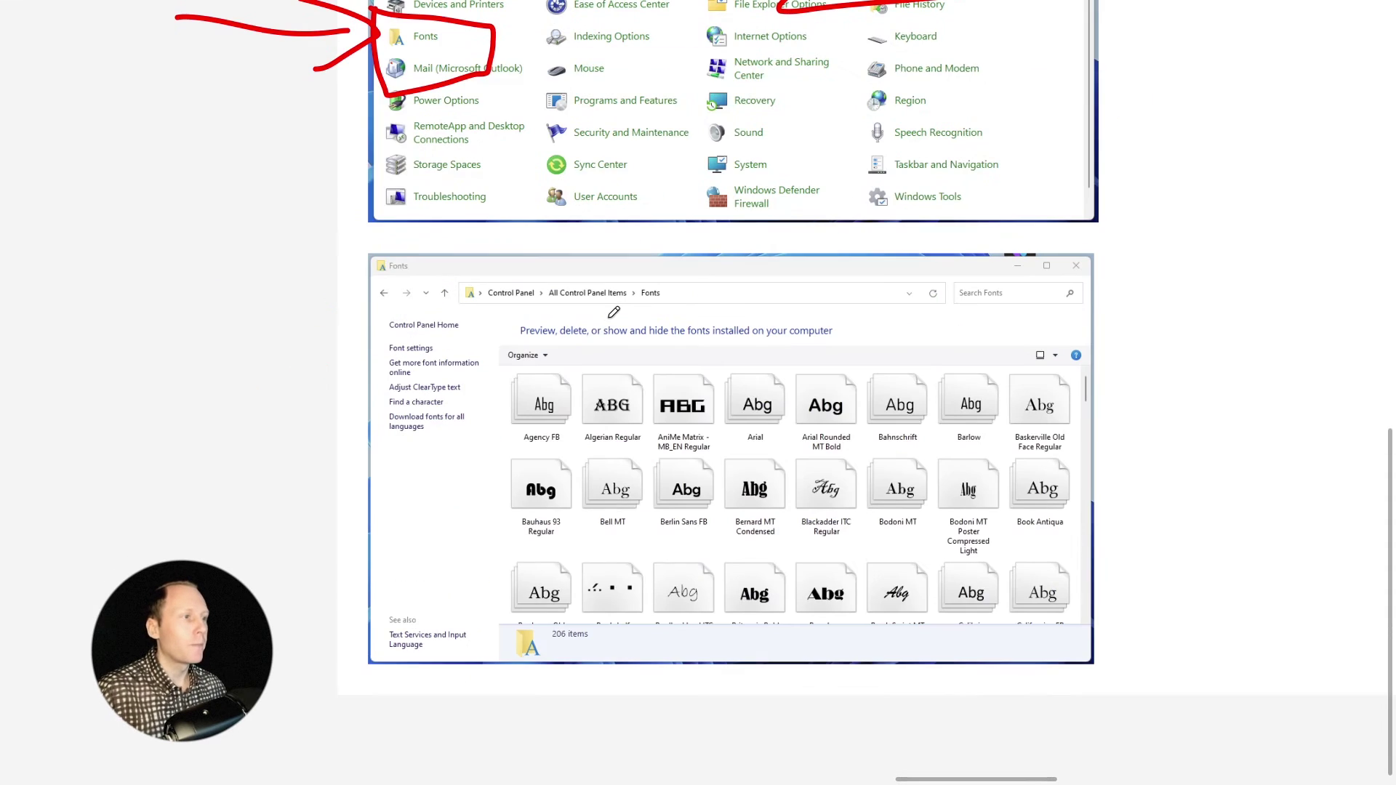
pyautogui.moveTo(440, 57); pyautogui.dragTo(639, 398)
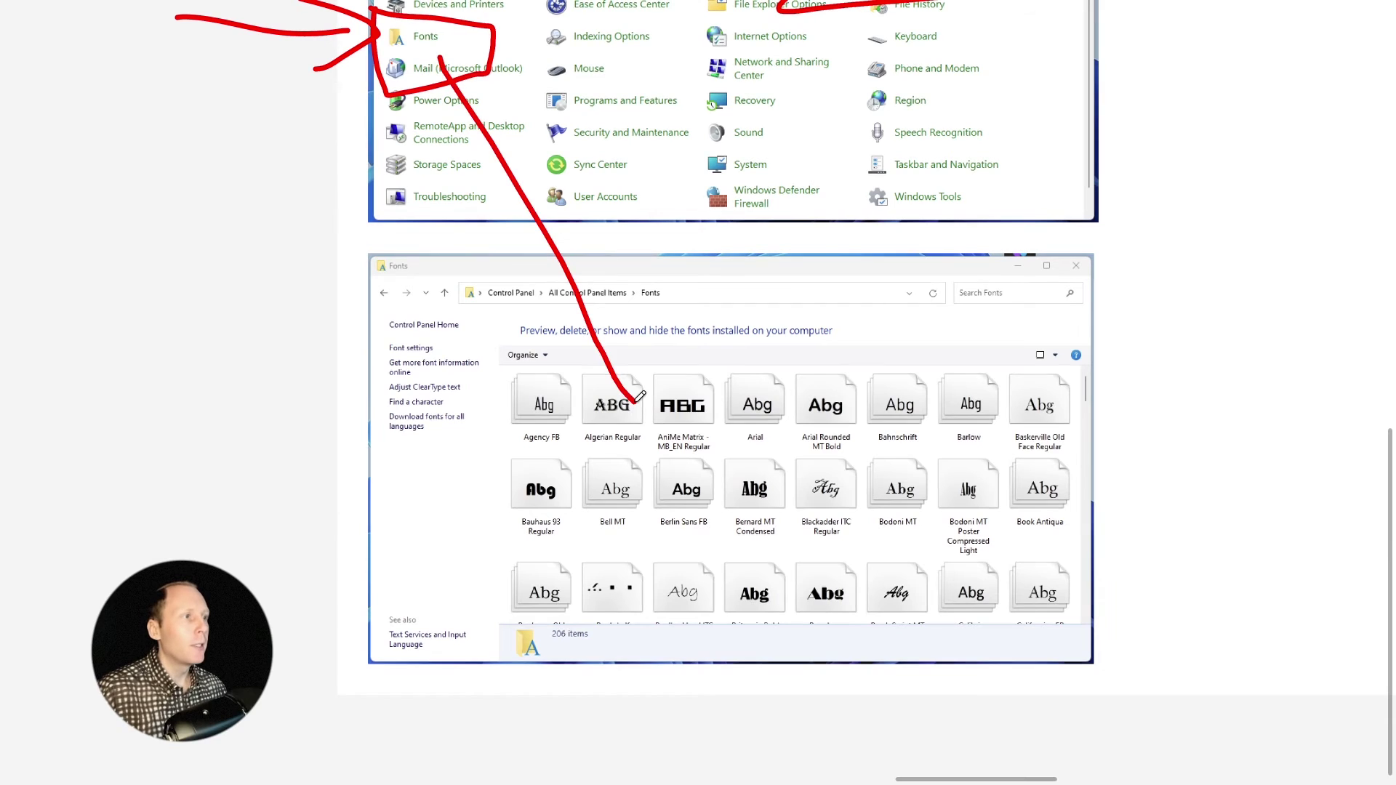
pyautogui.moveTo(680, 338)
pyautogui.mouseDown()
pyautogui.moveTo(700, 380)
pyautogui.moveTo(480, 355)
pyautogui.mouseUp()
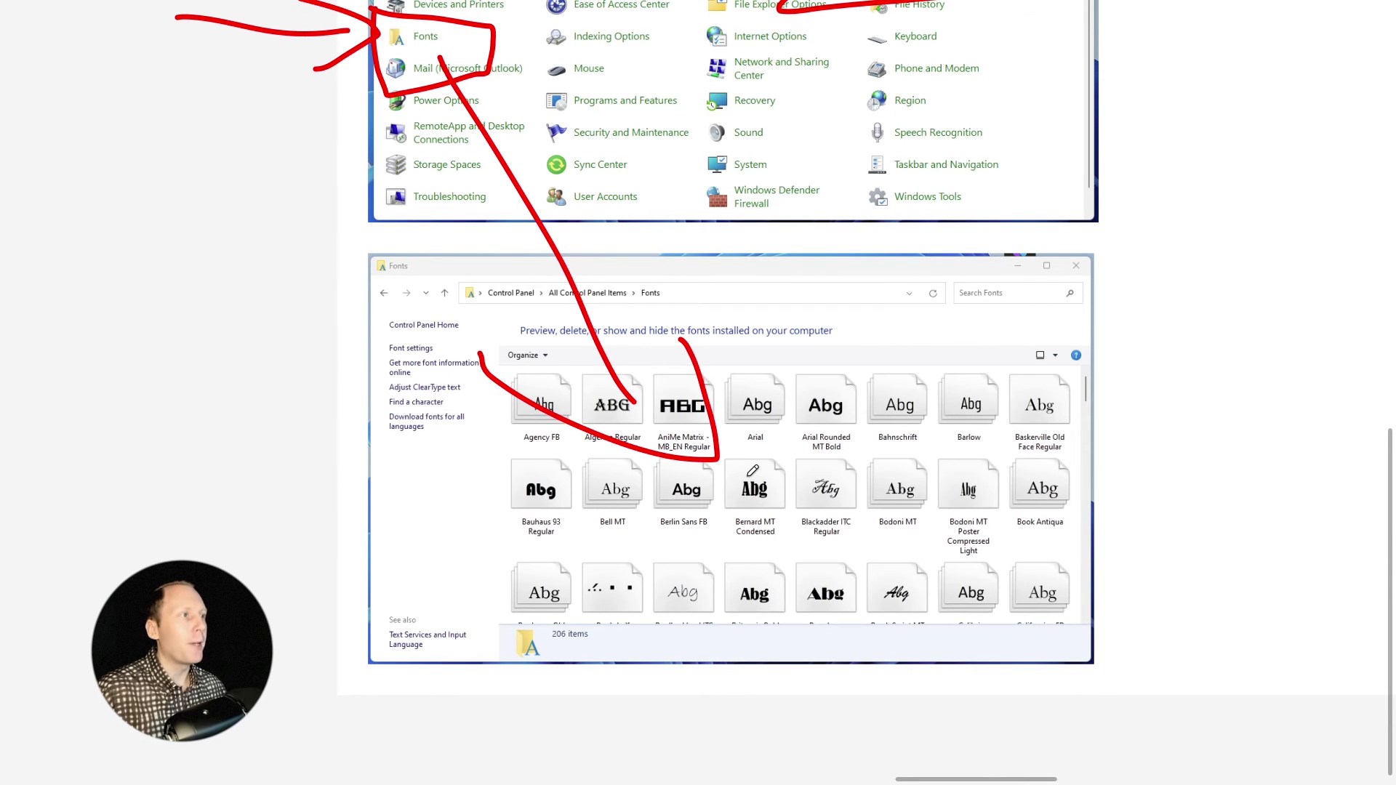
pyautogui.scroll(15, 752, 471)
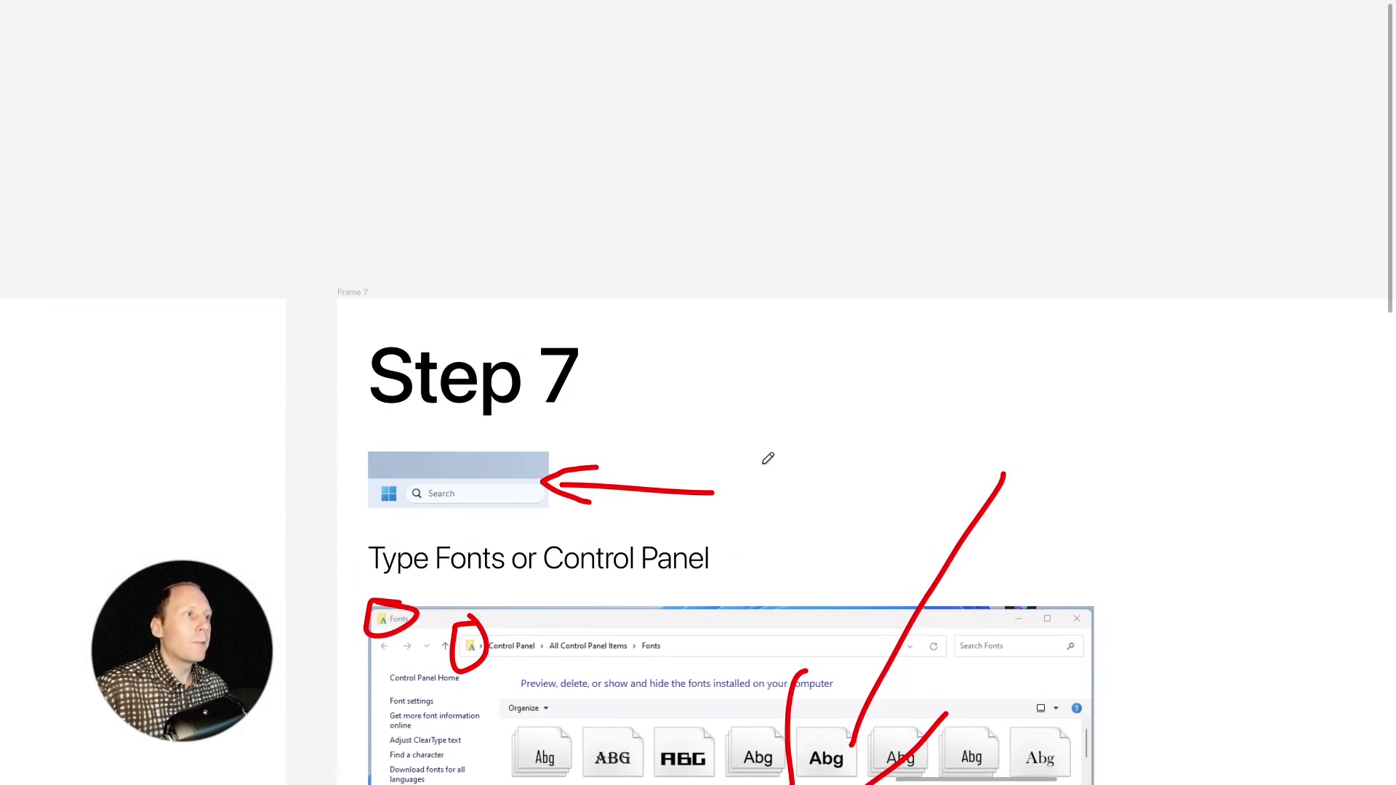
pyautogui.scroll(-2, 769, 458)
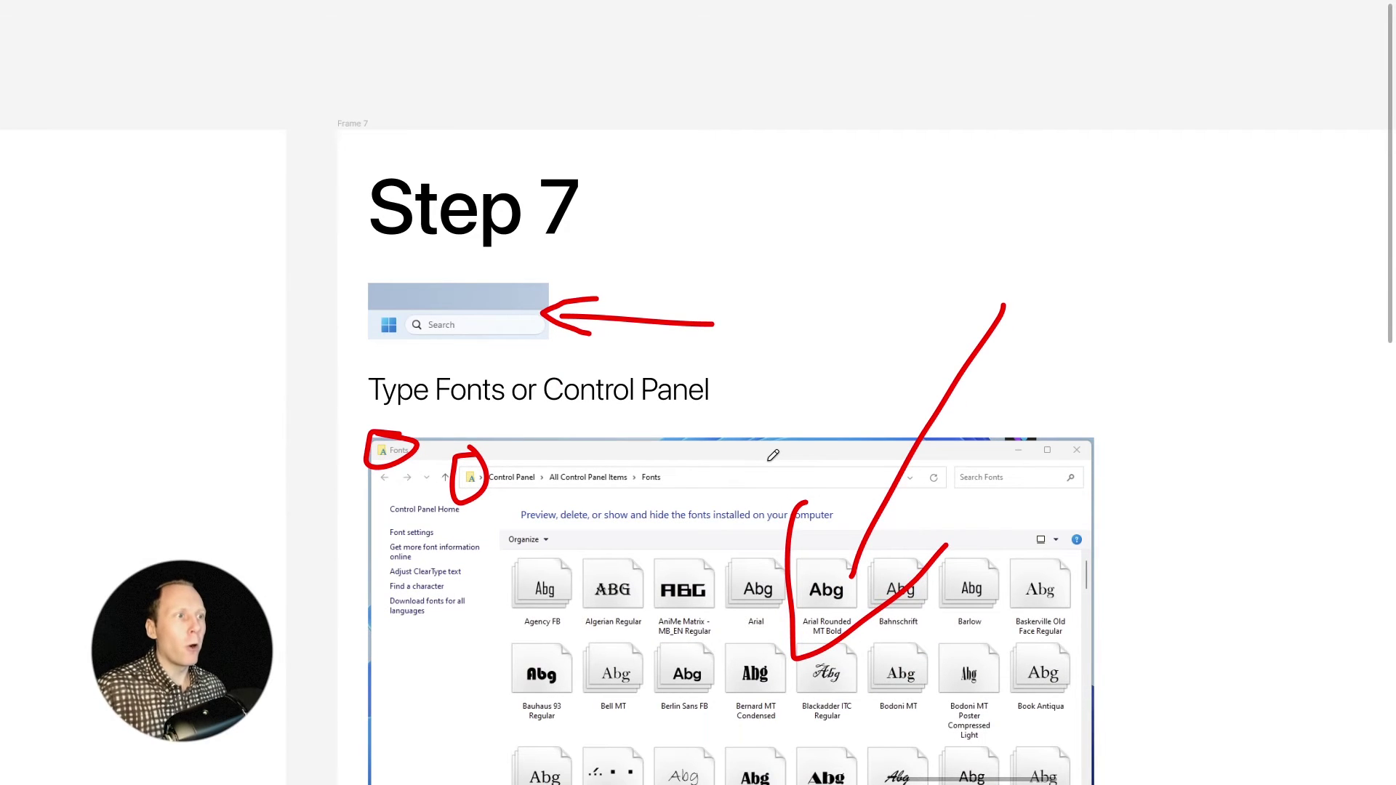
pyautogui.scroll(-1, 774, 455)
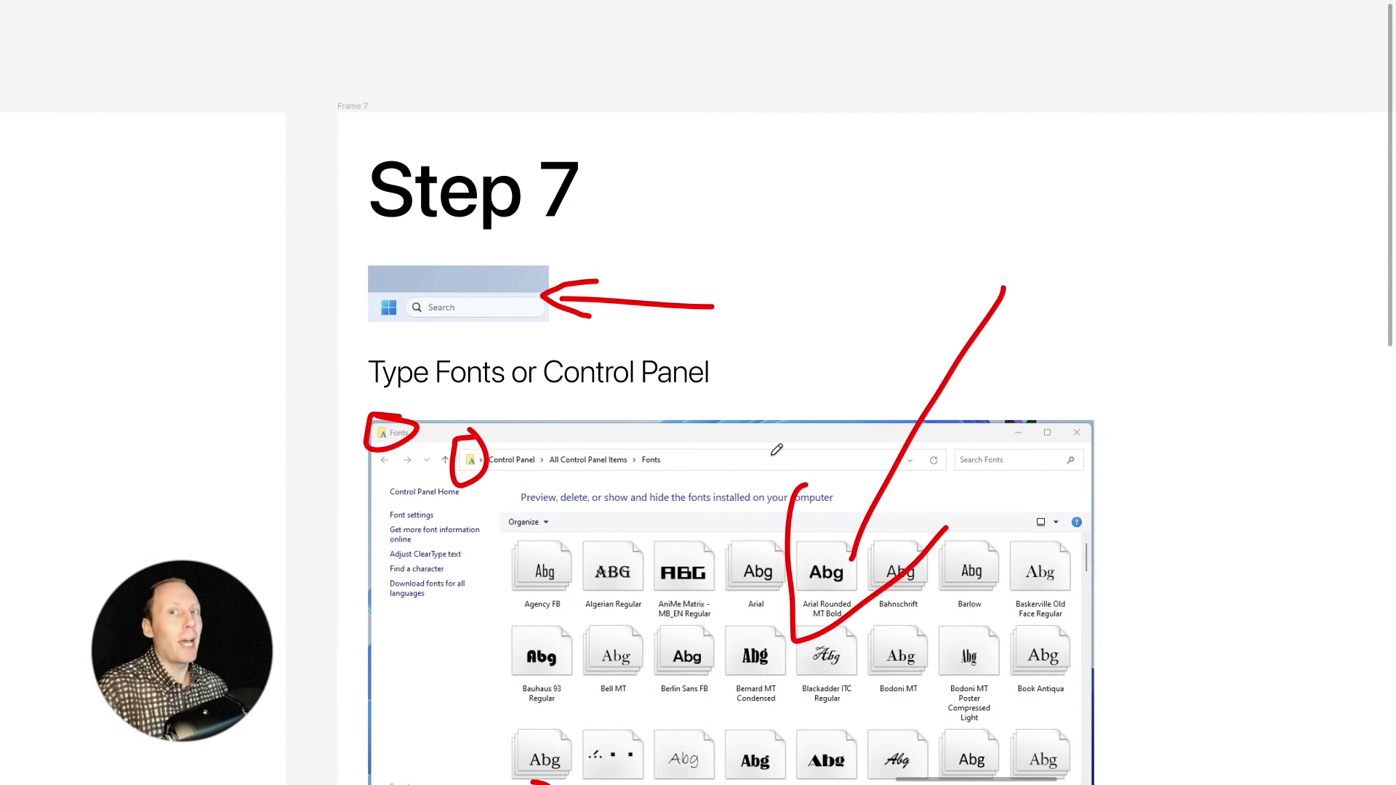
pyautogui.press('n')
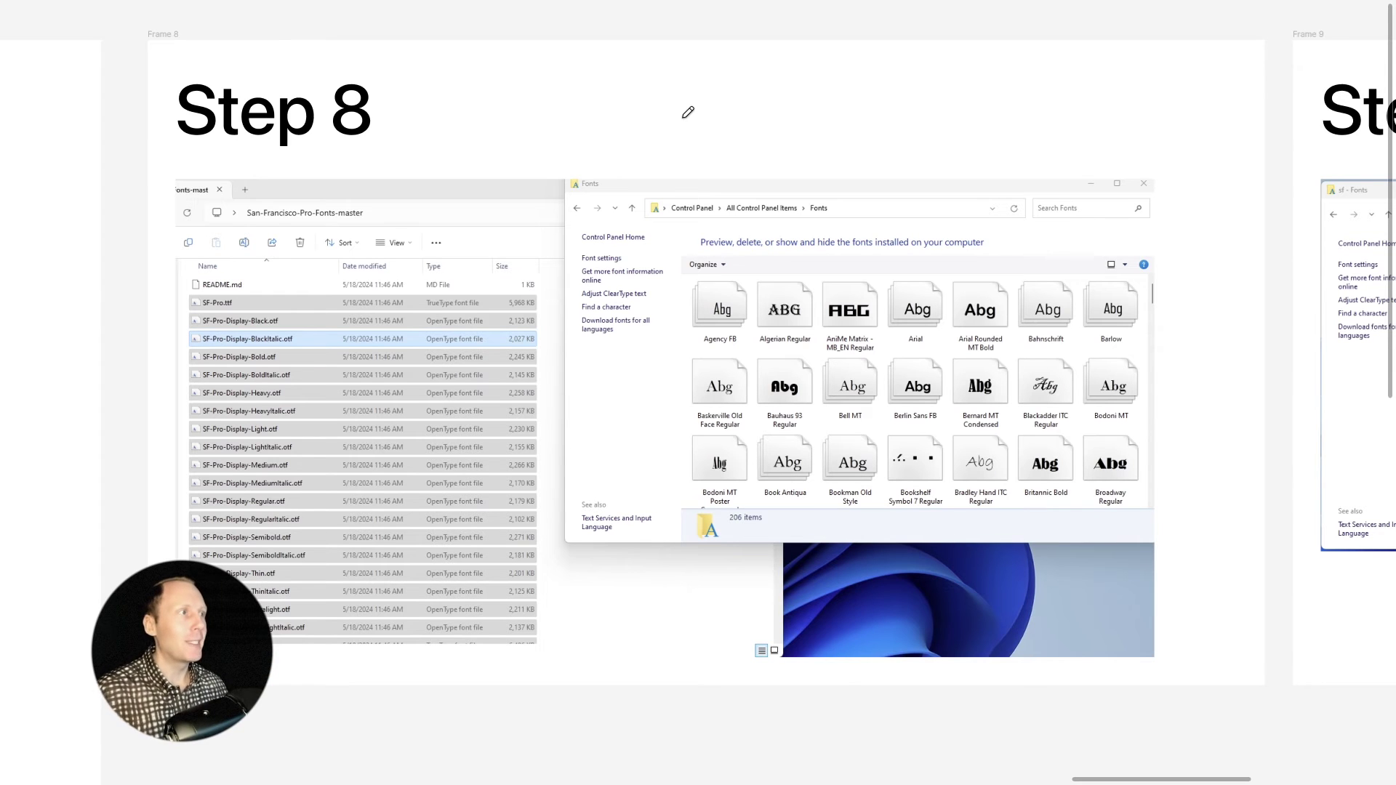
# Step: Outline the Step 8 screenshots, circle README.md, loop the SF Pro files linking them to Fonts, then advance
pyautogui.moveTo(558, 139)
pyautogui.mouseDown()
pyautogui.moveTo(576, 552)
pyautogui.moveTo(1073, 578)
pyautogui.moveTo(1171, 438)
pyautogui.moveTo(1160, 111)
pyautogui.moveTo(253, 163)
pyautogui.moveTo(156, 224)
pyautogui.moveTo(150, 540)
pyautogui.moveTo(518, 701)
pyautogui.moveTo(504, 136)
pyautogui.mouseUp()
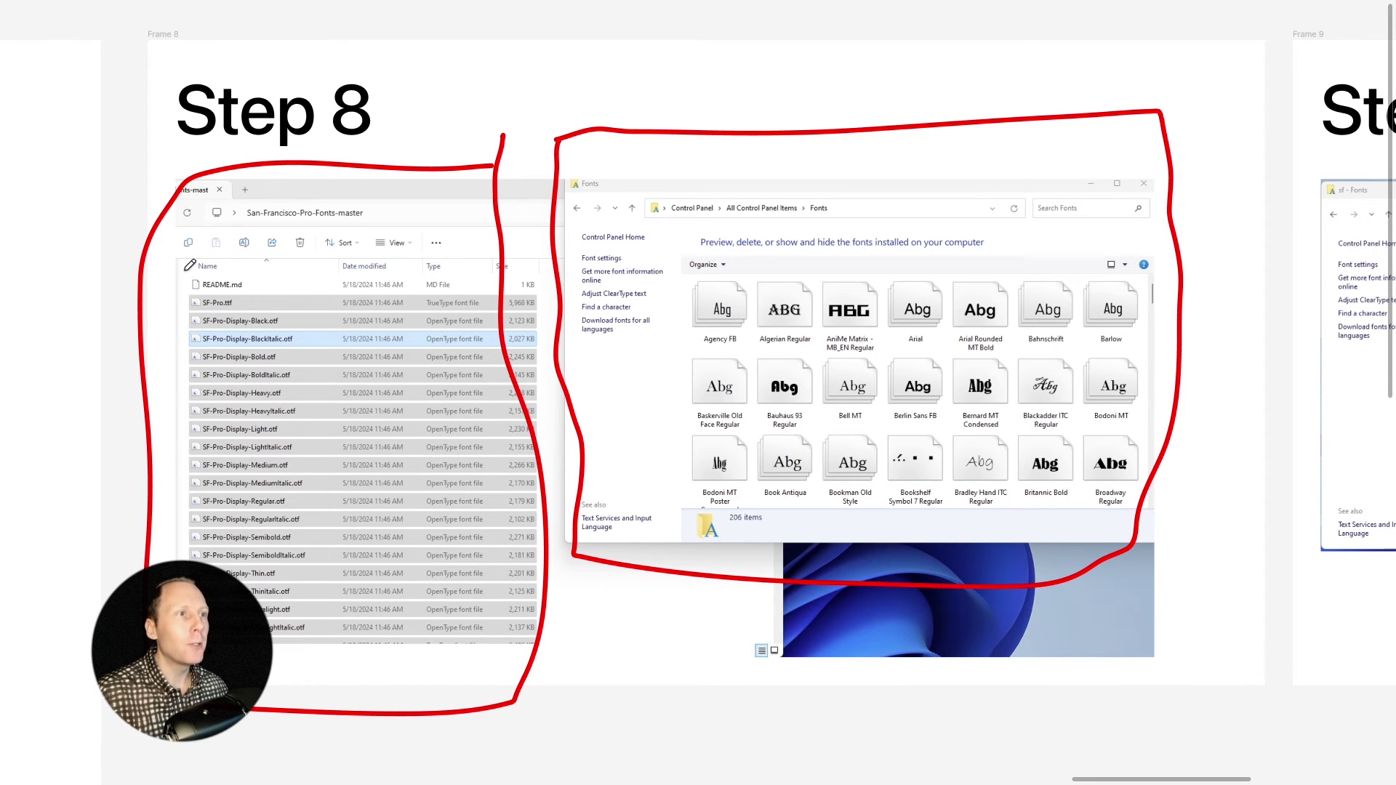
pyautogui.moveTo(184, 277)
pyautogui.mouseDown()
pyautogui.moveTo(190, 295)
pyautogui.moveTo(240, 295)
pyautogui.moveTo(267, 277)
pyautogui.moveTo(188, 271)
pyautogui.mouseUp()
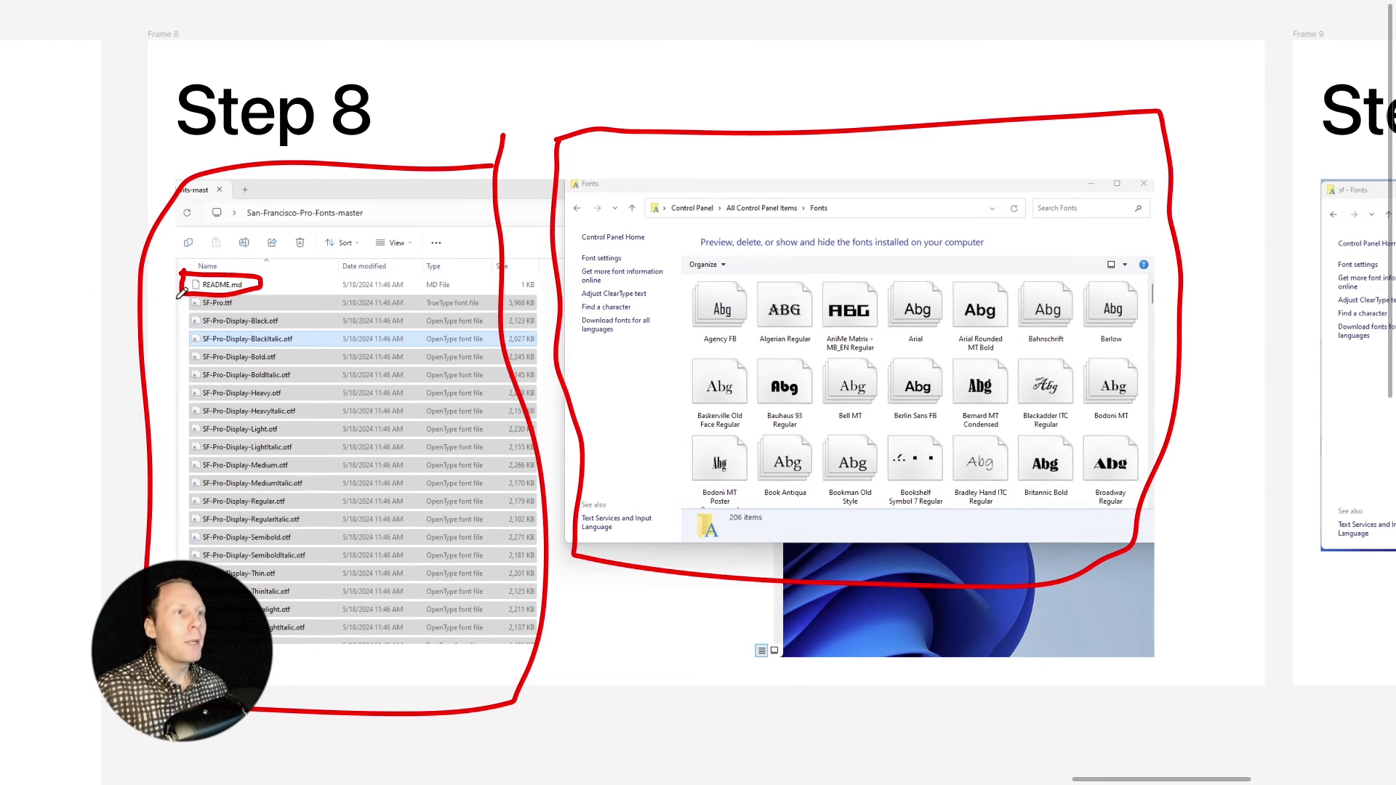
pyautogui.moveTo(174, 296); pyautogui.dragTo(187, 560)
pyautogui.moveTo(269, 674)
pyautogui.mouseDown()
pyautogui.moveTo(359, 546)
pyautogui.moveTo(285, 289)
pyautogui.moveTo(169, 293)
pyautogui.mouseUp()
pyautogui.moveTo(251, 484)
pyautogui.mouseDown()
pyautogui.moveTo(425, 406)
pyautogui.moveTo(689, 370)
pyautogui.moveTo(862, 376)
pyautogui.moveTo(745, 423)
pyautogui.mouseUp()
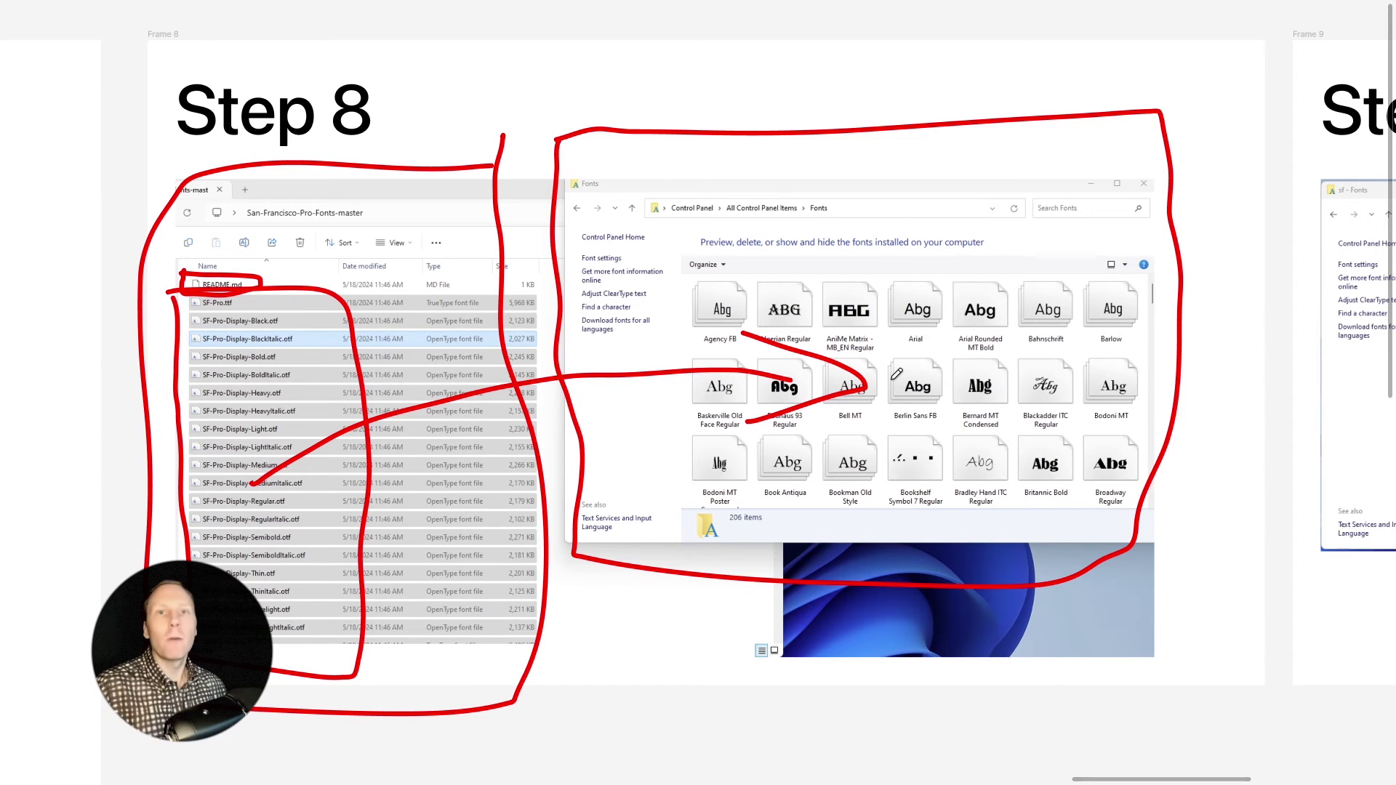
pyautogui.press('Right')
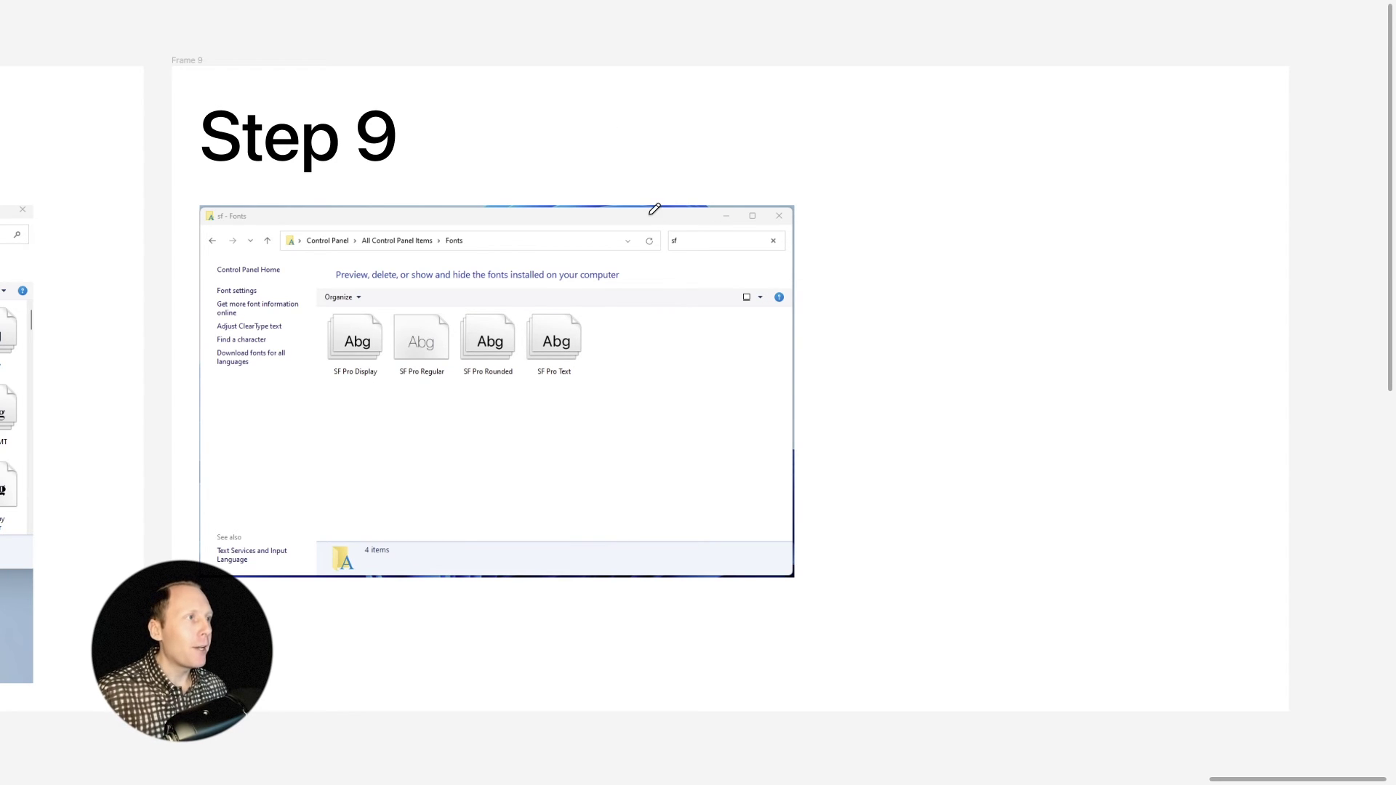
# Step: Circle the sf search term, tally-mark SF Pro Display, Regular and Rounded, and arrow to the search
pyautogui.moveTo(650, 215)
pyautogui.mouseDown()
pyautogui.moveTo(652, 267)
pyautogui.moveTo(644, 212)
pyautogui.moveTo(806, 209)
pyautogui.moveTo(813, 271)
pyautogui.moveTo(648, 267)
pyautogui.mouseUp()
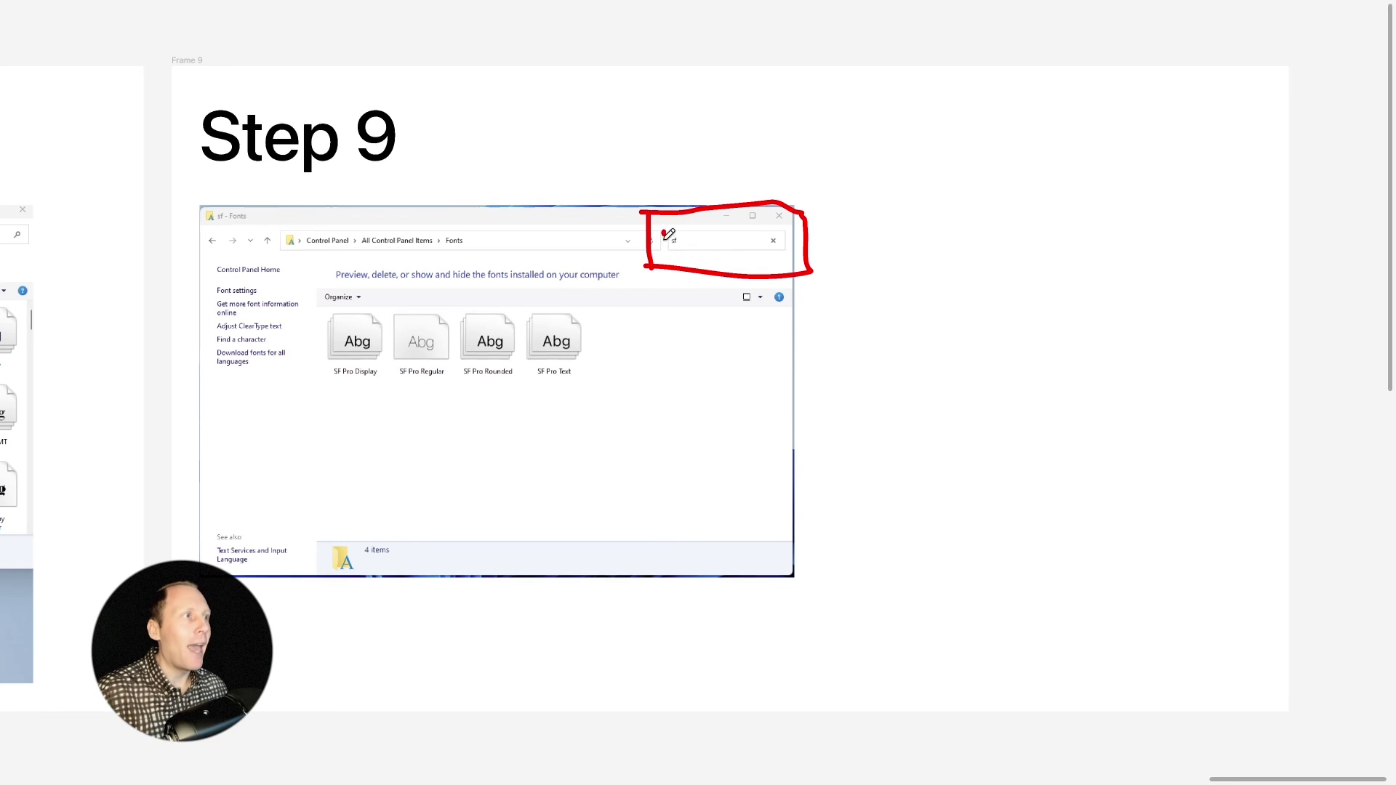
pyautogui.moveTo(666, 227)
pyautogui.mouseDown()
pyautogui.moveTo(688, 249)
pyautogui.moveTo(665, 225)
pyautogui.mouseUp()
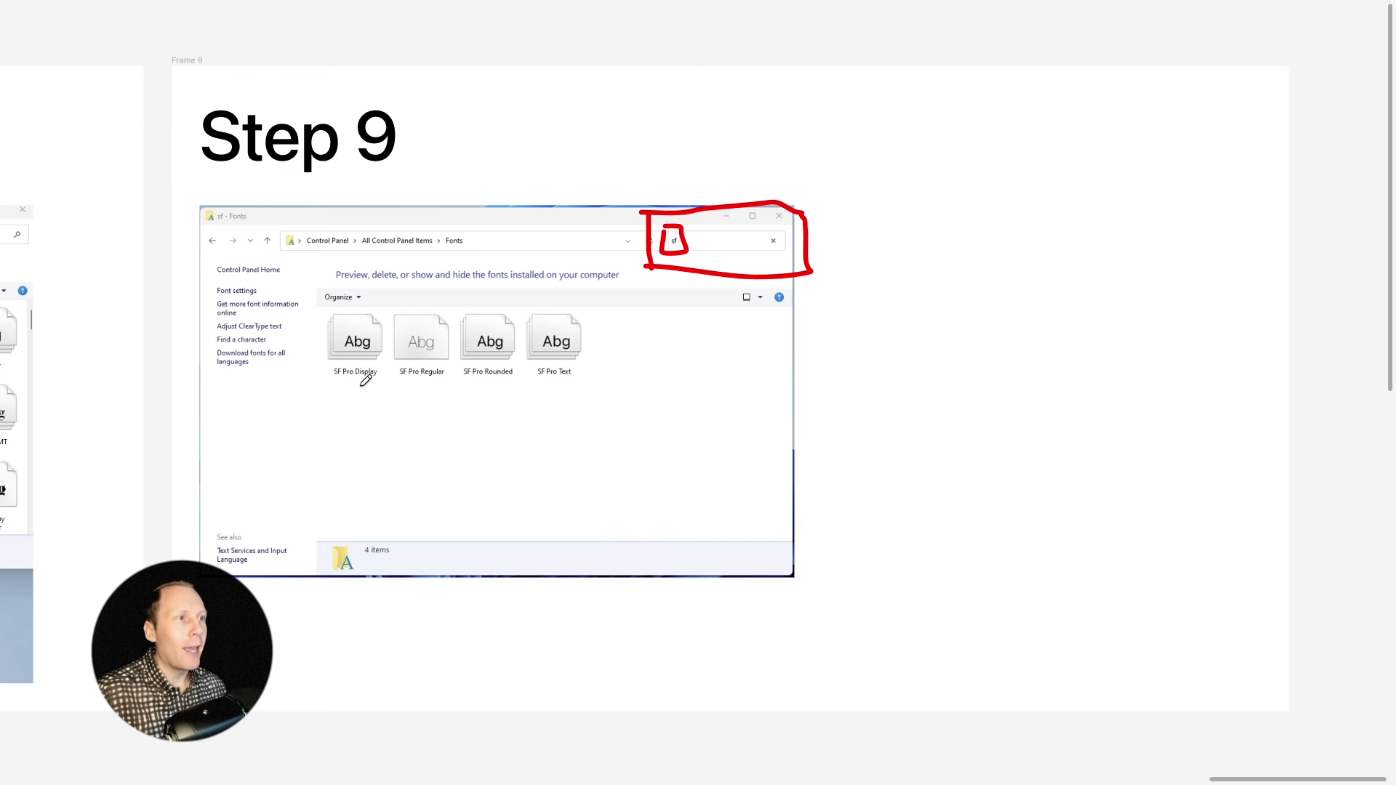
pyautogui.moveTo(359, 386); pyautogui.dragTo(351, 438)
pyautogui.moveTo(419, 393); pyautogui.dragTo(427, 435)
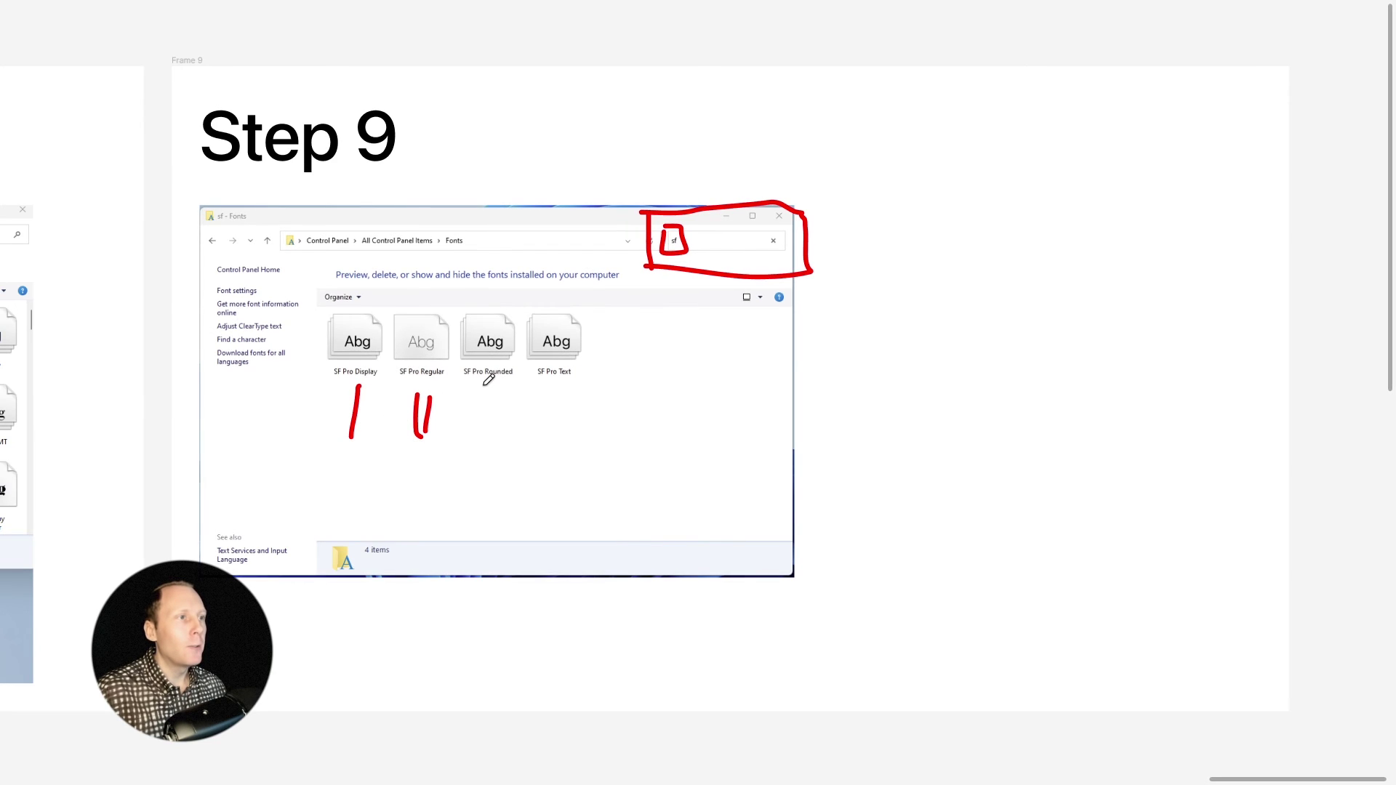
pyautogui.moveTo(483, 393)
pyautogui.mouseDown()
pyautogui.moveTo(474, 434)
pyautogui.moveTo(492, 423)
pyautogui.mouseUp()
pyautogui.moveTo(510, 389)
pyautogui.mouseDown()
pyautogui.moveTo(563, 396)
pyautogui.moveTo(577, 410)
pyautogui.moveTo(585, 389)
pyautogui.moveTo(581, 420)
pyautogui.mouseUp()
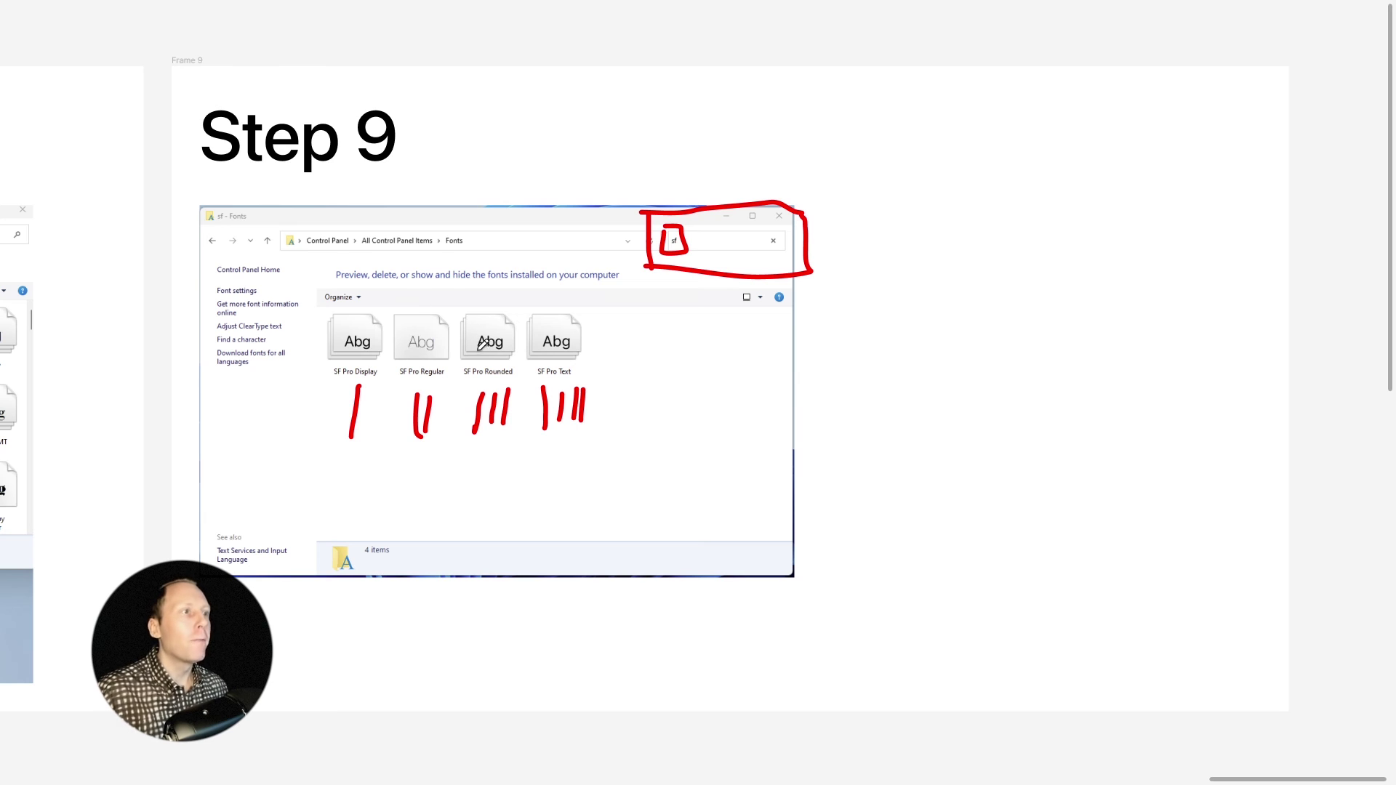
pyautogui.moveTo(760, 236)
pyautogui.mouseDown()
pyautogui.moveTo(693, 238)
pyautogui.moveTo(714, 252)
pyautogui.mouseUp()
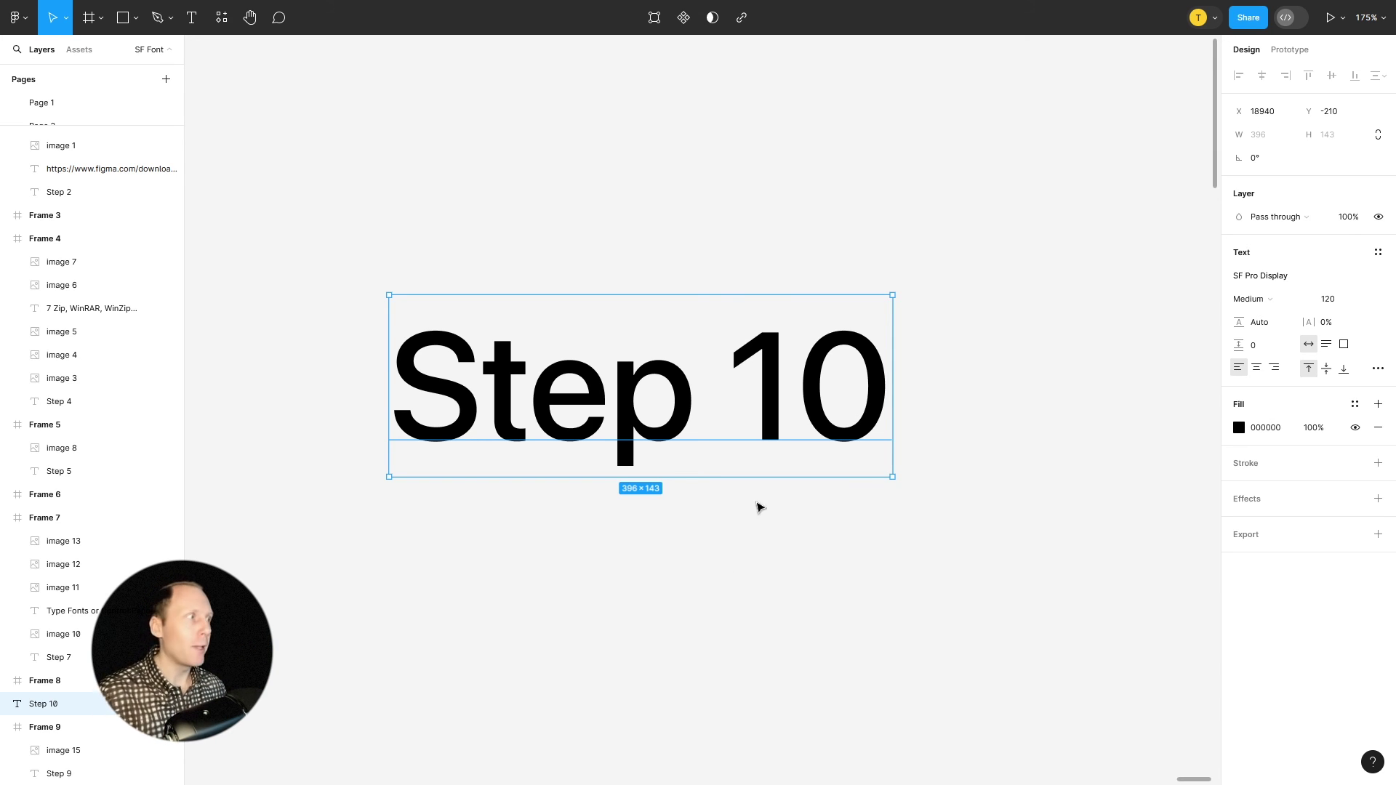
# Step: Search 'SF' in the font picker and keep the Step 10 heading in SF Pro Display
pyautogui.click(1283, 281)
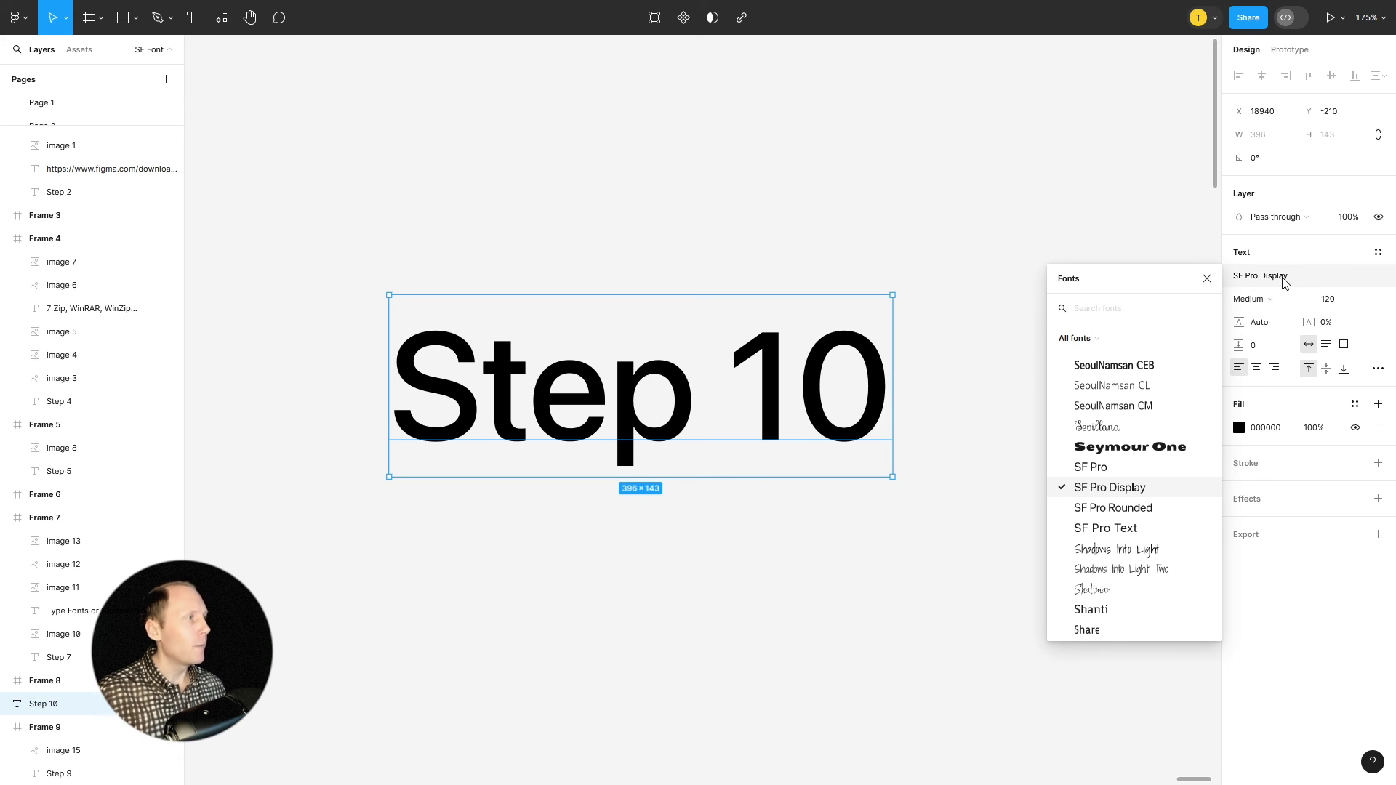
pyautogui.write('SF')
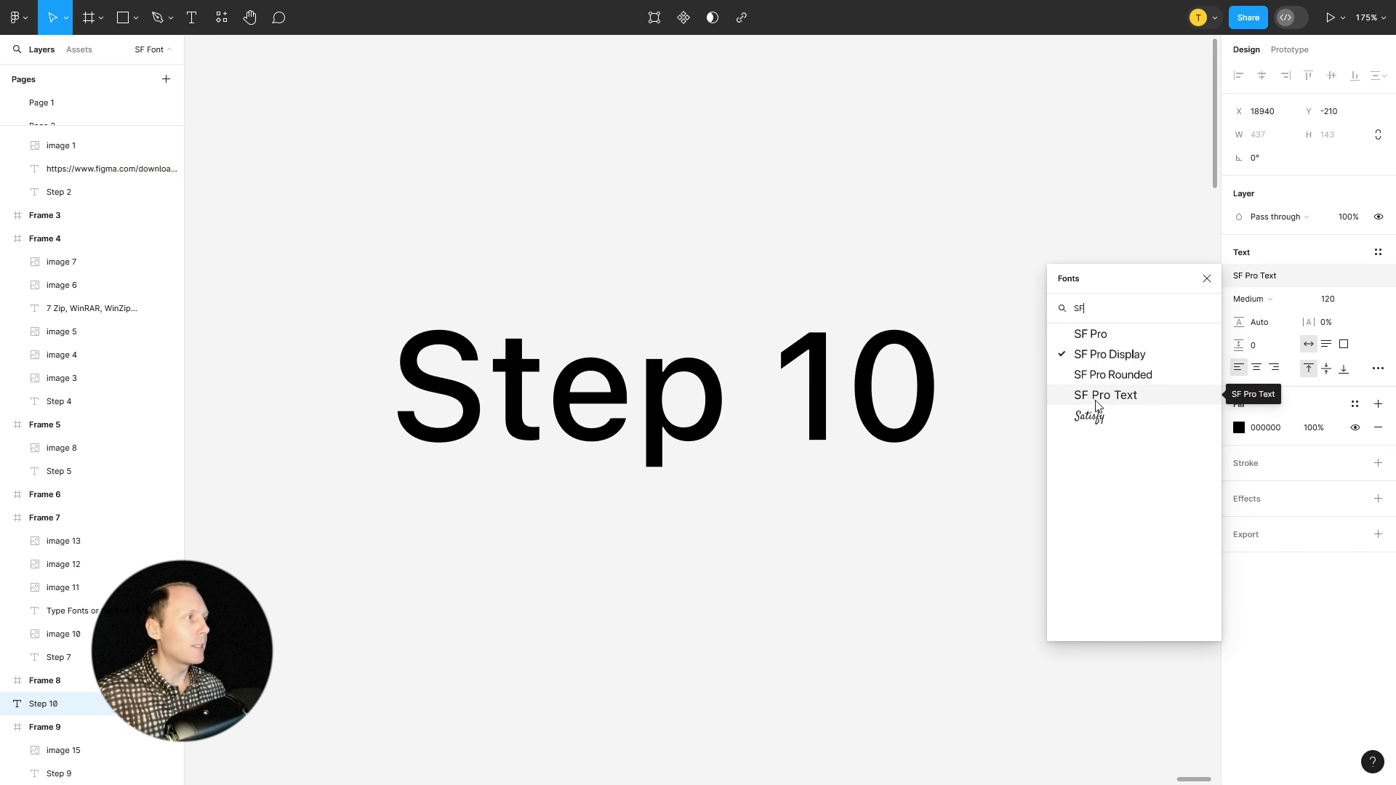
pyautogui.click(1108, 361)
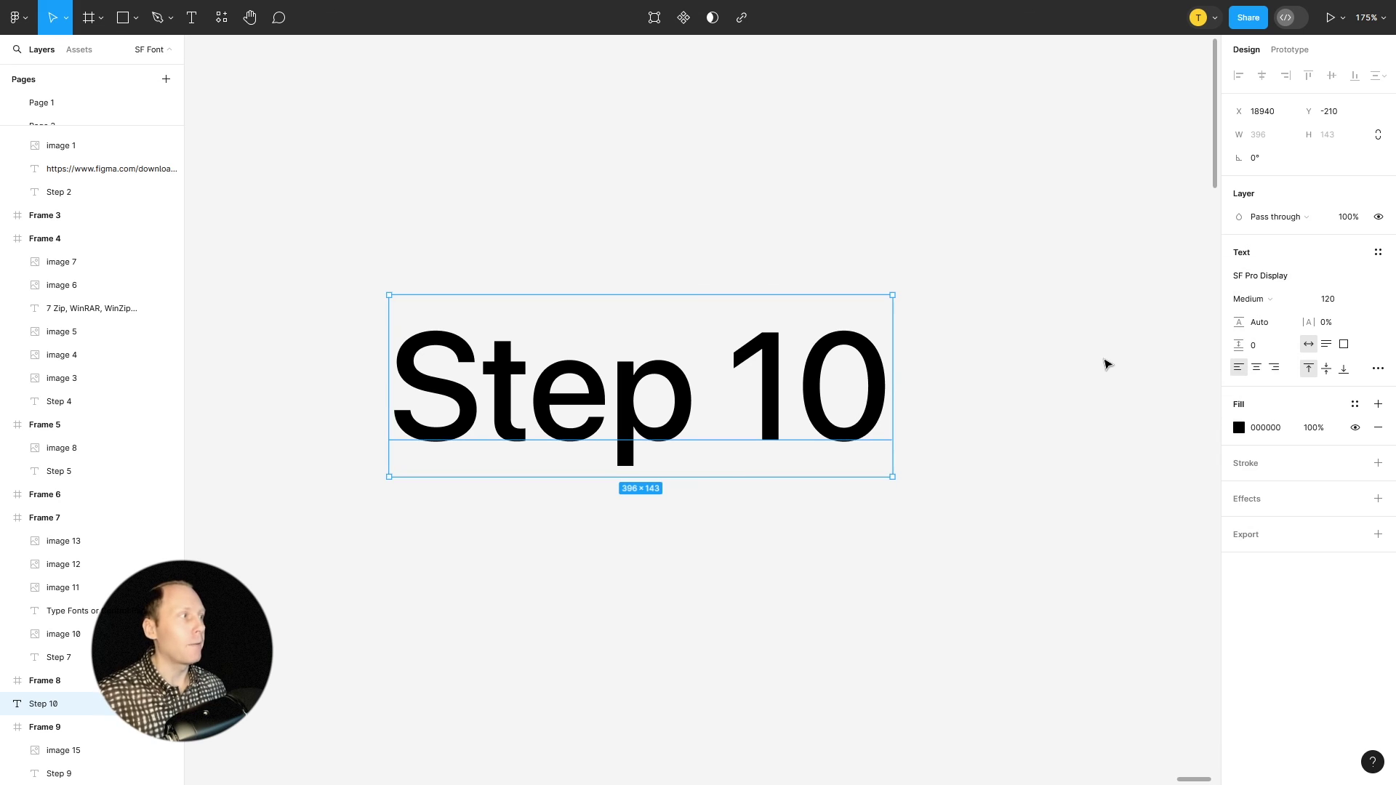
# Step: Switch the Step 10 heading to SF Pro Rounded via an 'SF' search, leaving the weight at Medium
pyautogui.click(1279, 299)
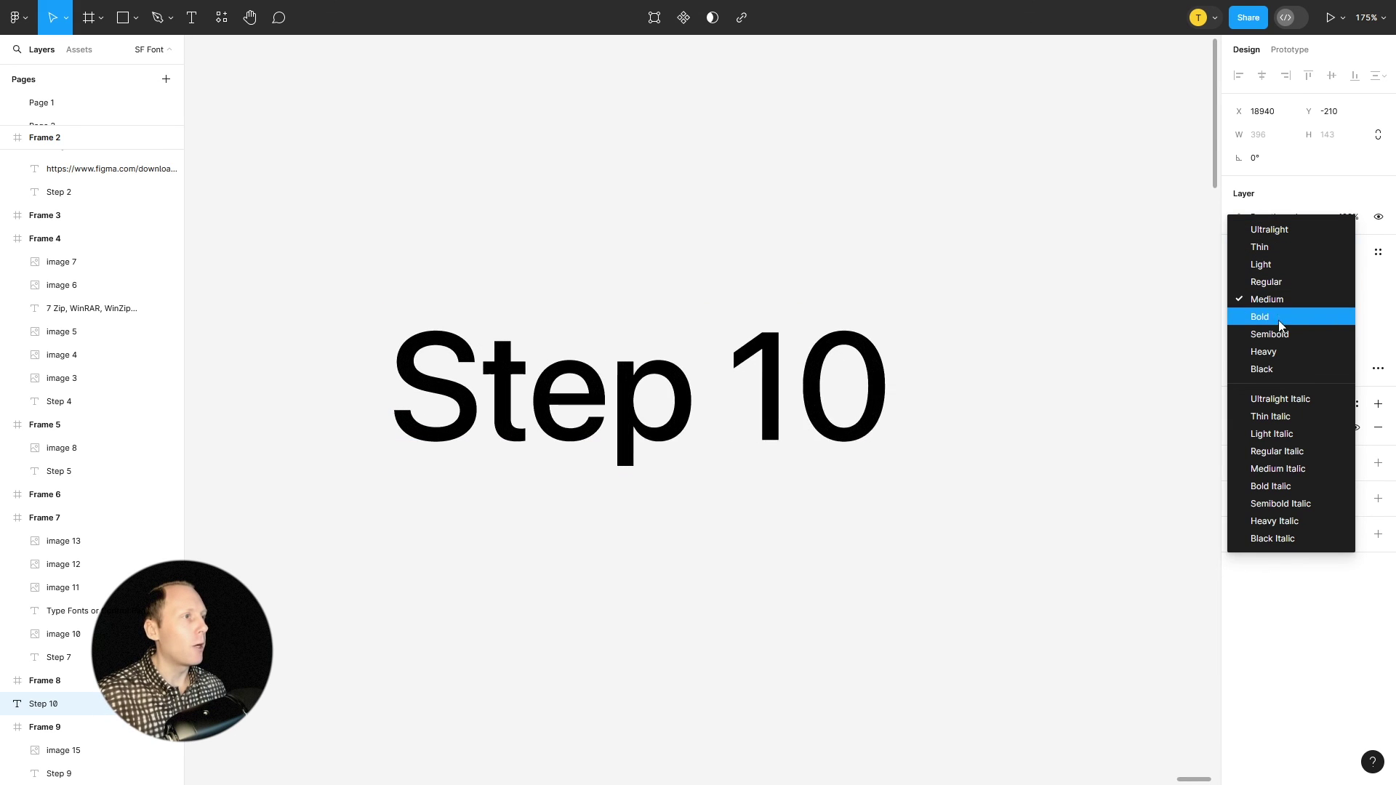
pyautogui.press('Escape')
pyautogui.click(1269, 276)
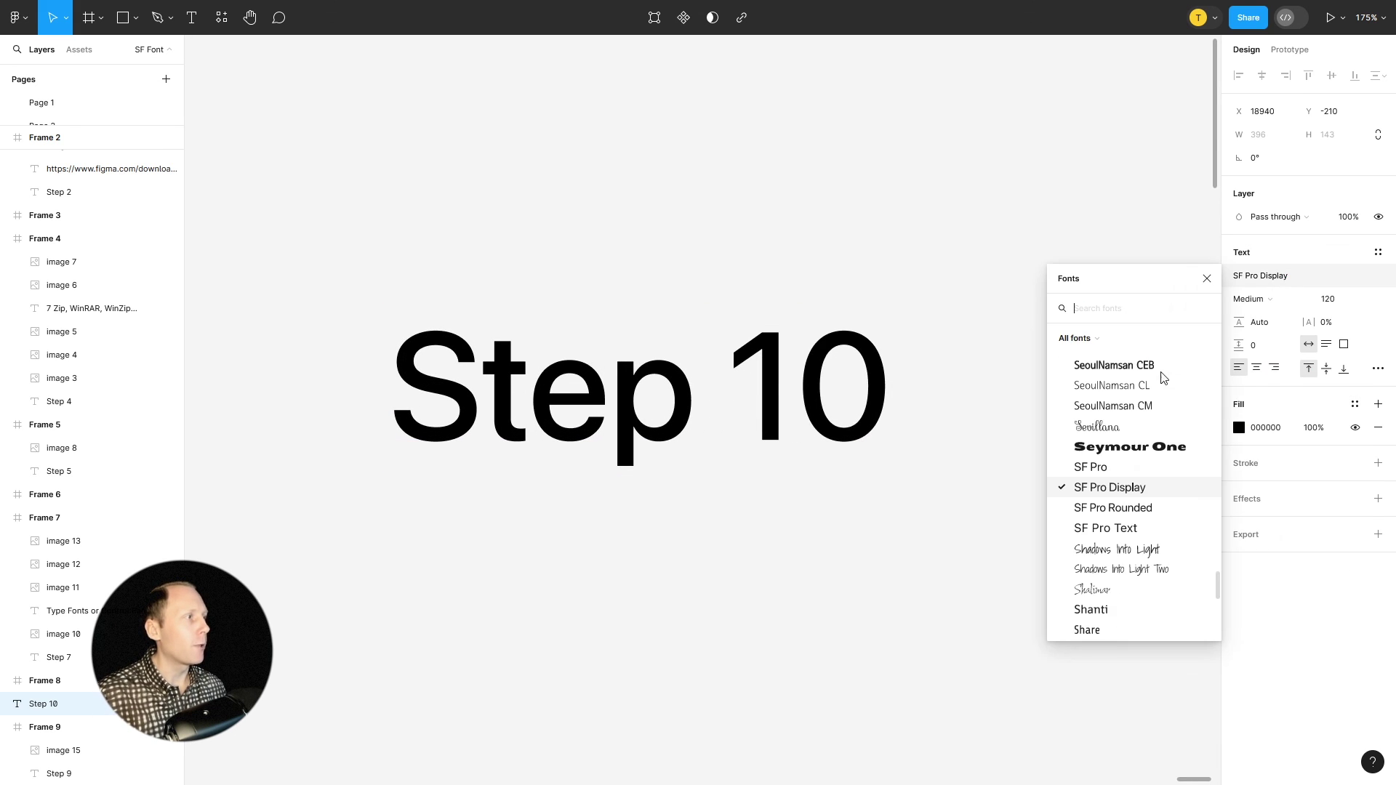
pyautogui.write('SD')
pyautogui.press('BackSpace')
pyautogui.write('F')
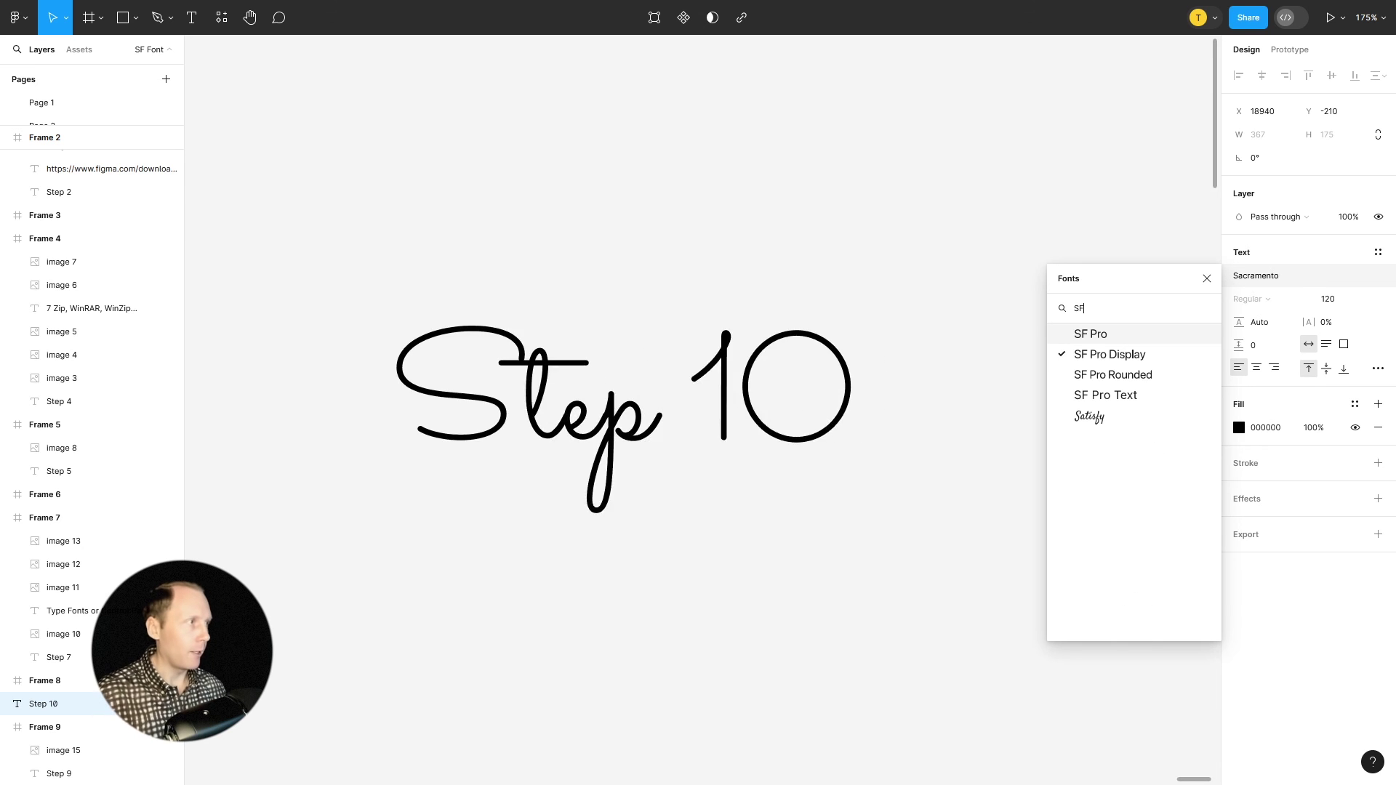
pyautogui.click(1125, 375)
pyautogui.click(1252, 299)
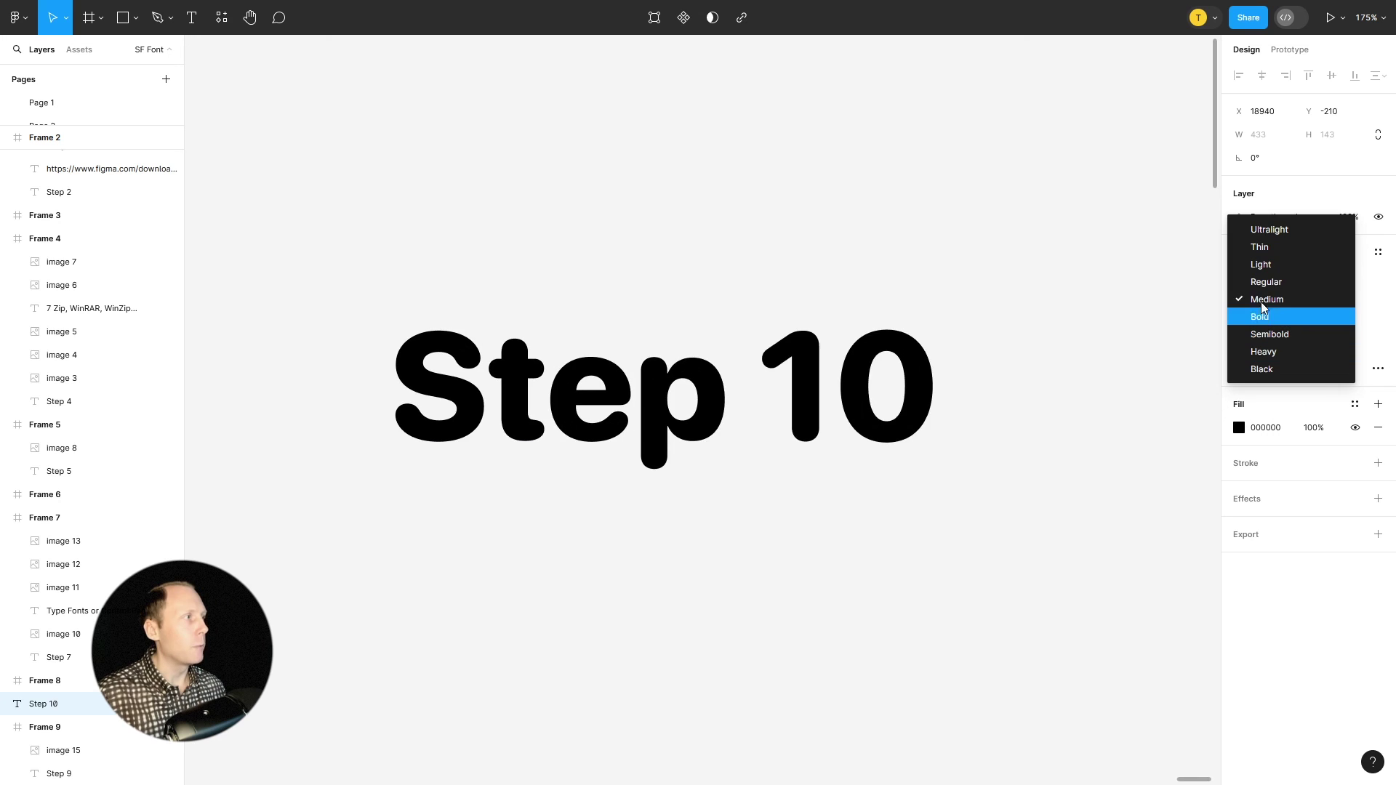
pyautogui.press('Escape')
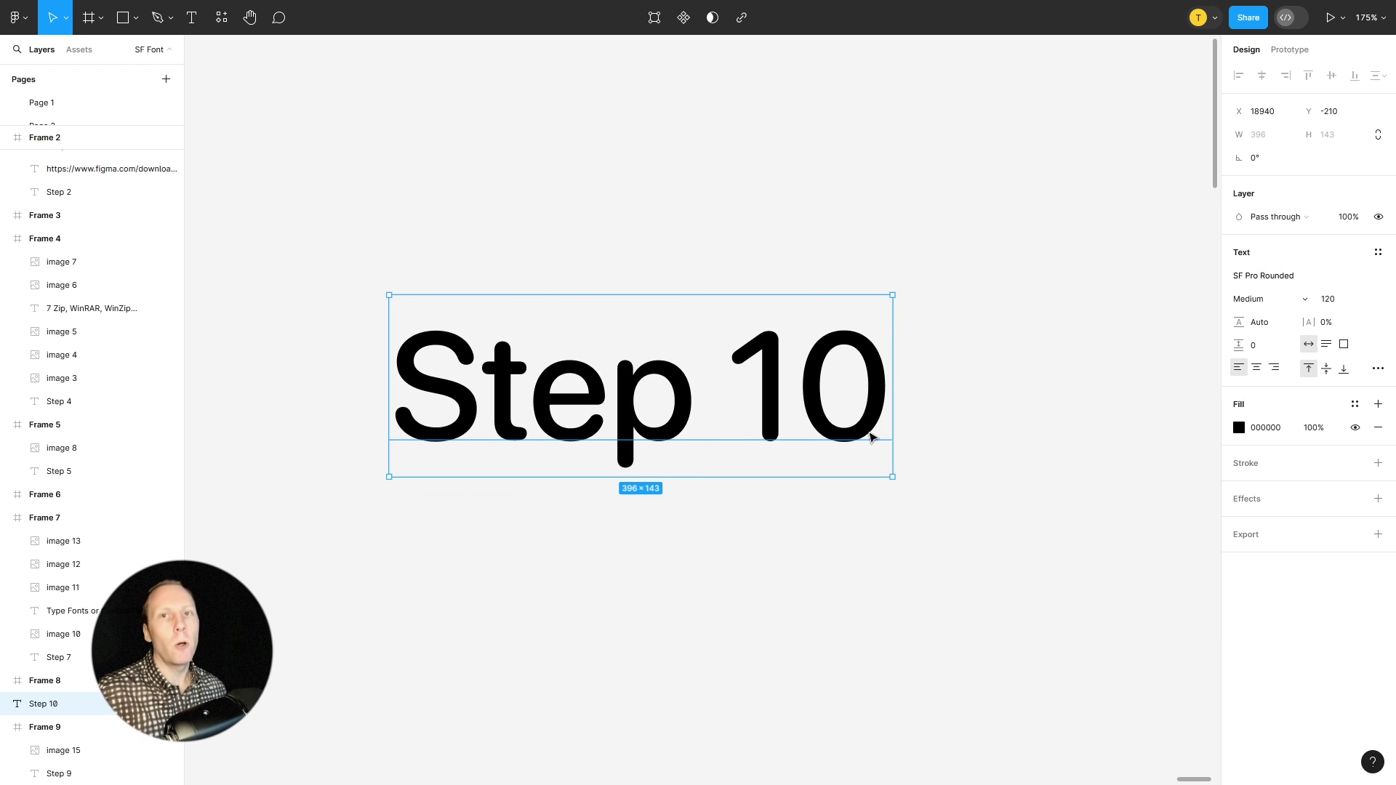